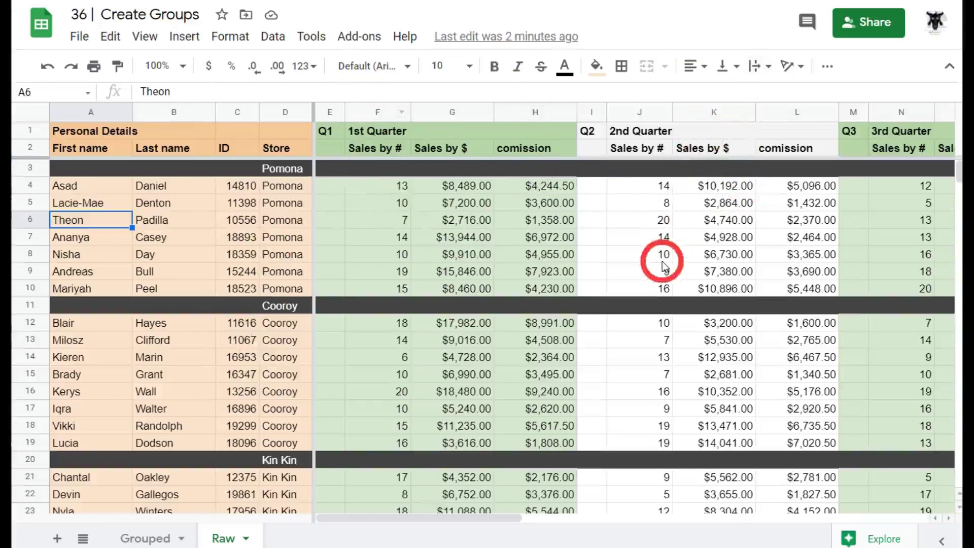
# - Switch to the Grouped sheet and scroll across and down to inspect its row and column group brackets
pyautogui.hscroll(10, 663, 261)
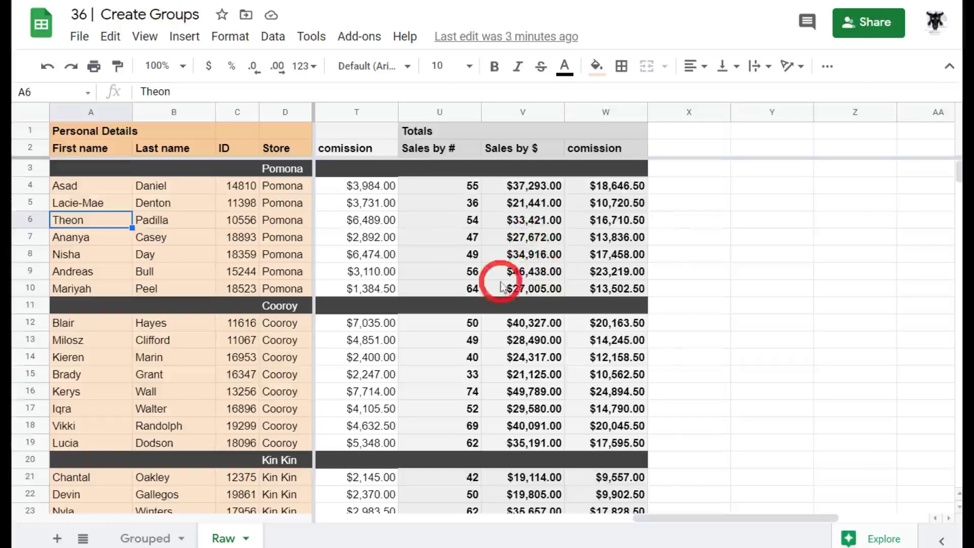
pyautogui.hscroll(-15, 491, 286)
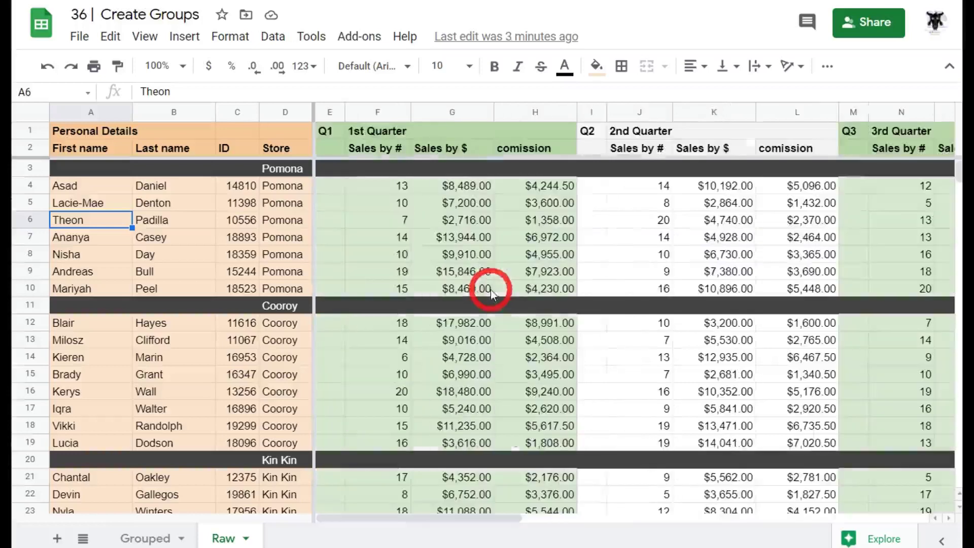
pyautogui.click(159, 539)
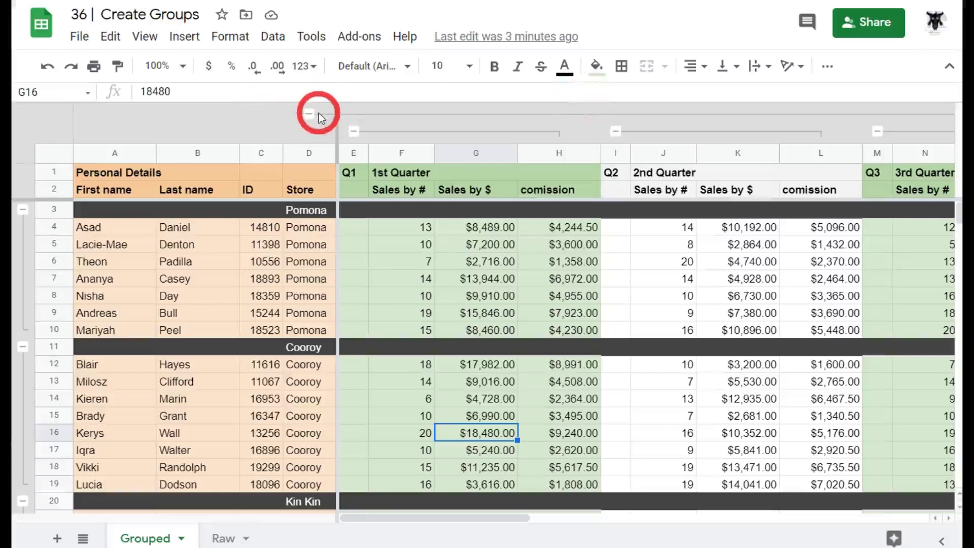
pyautogui.hscroll(10, 324, 127)
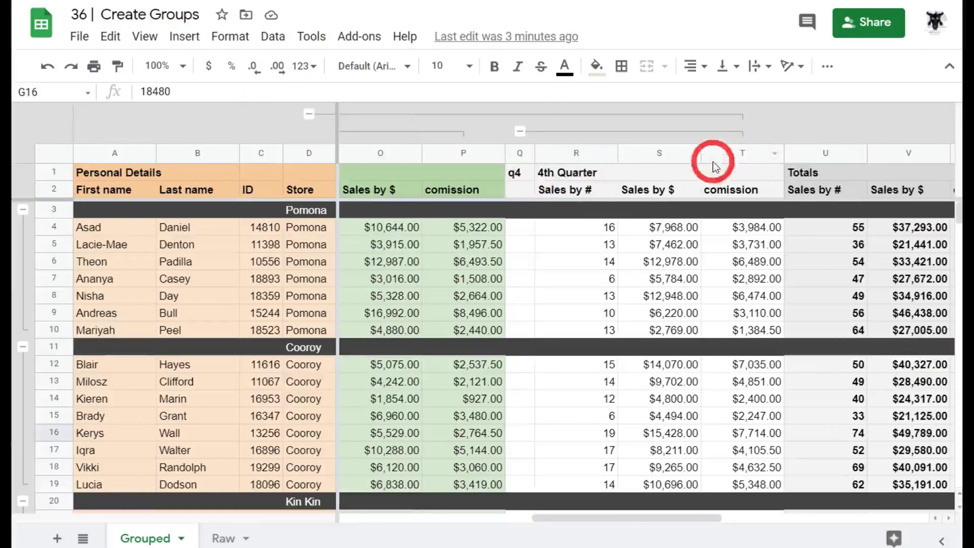
pyautogui.hscroll(-10, 695, 162)
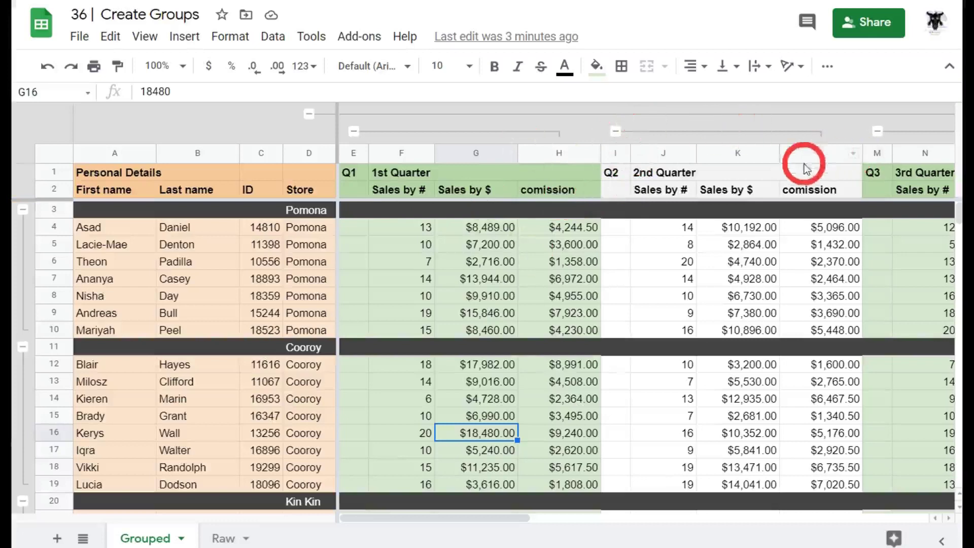
pyautogui.hscroll(5, 804, 163)
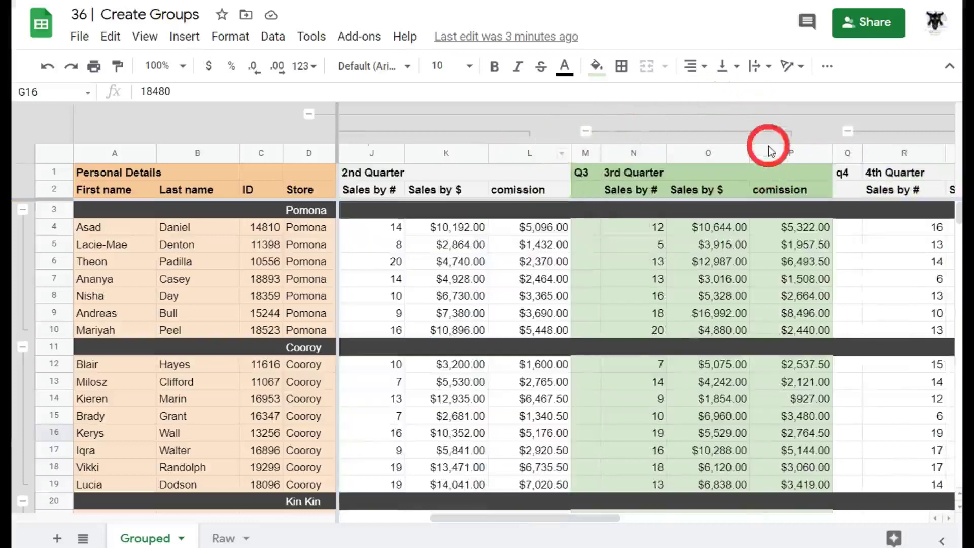
pyautogui.hscroll(5, 763, 153)
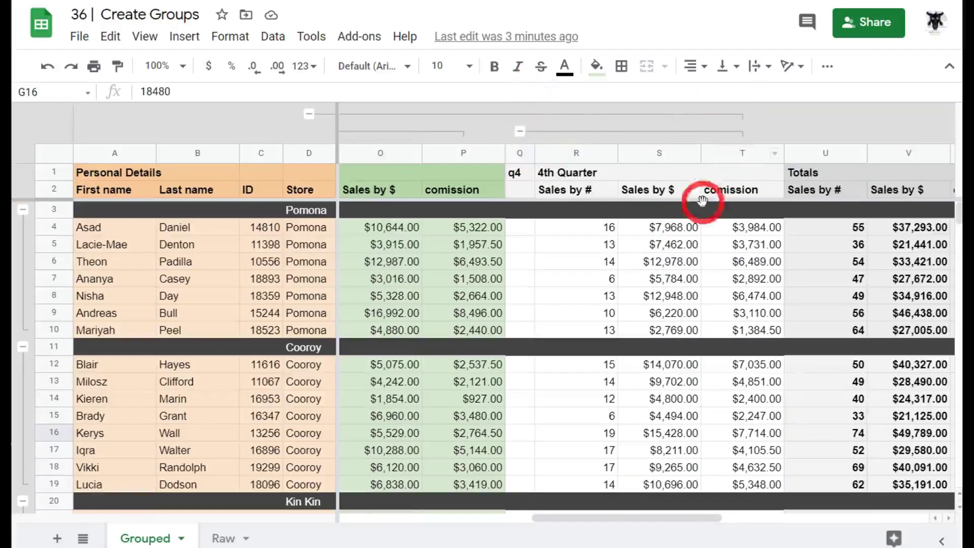
pyautogui.hscroll(-10, 680, 240)
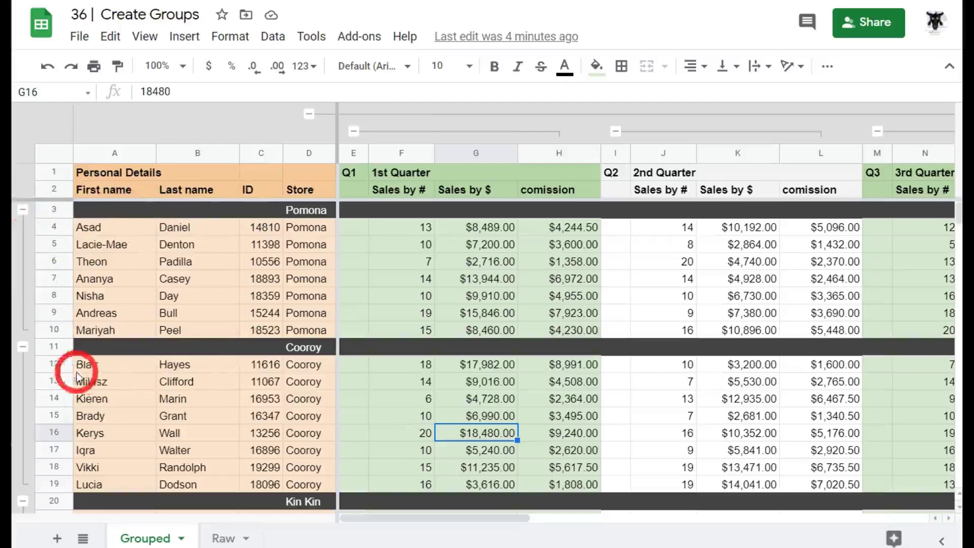
pyautogui.scroll(-4, 76, 397)
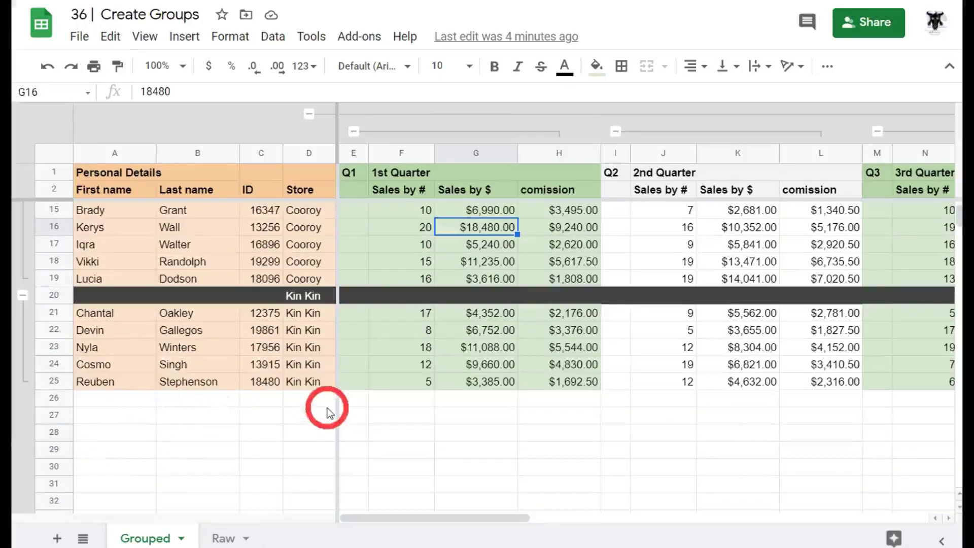
pyautogui.scroll(4, 305, 406)
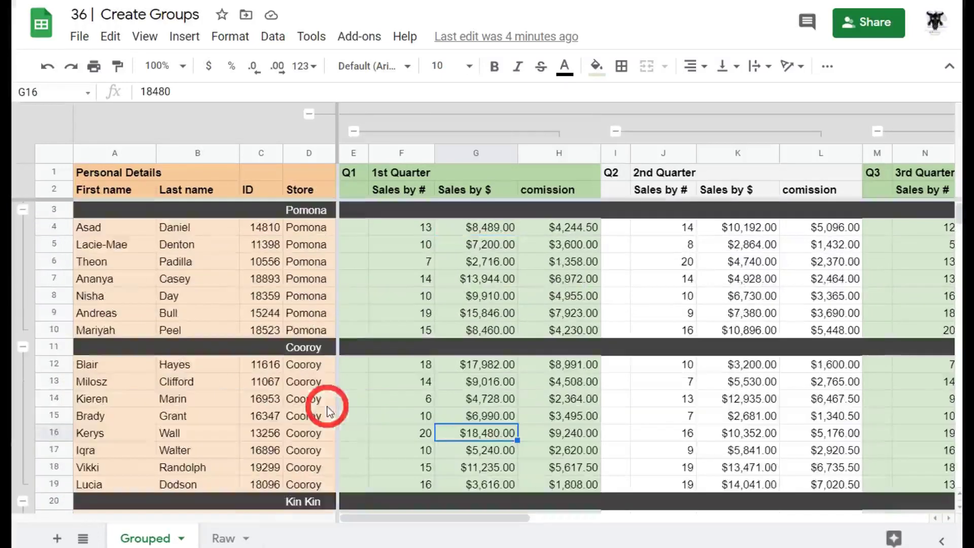
pyautogui.click(23, 210)
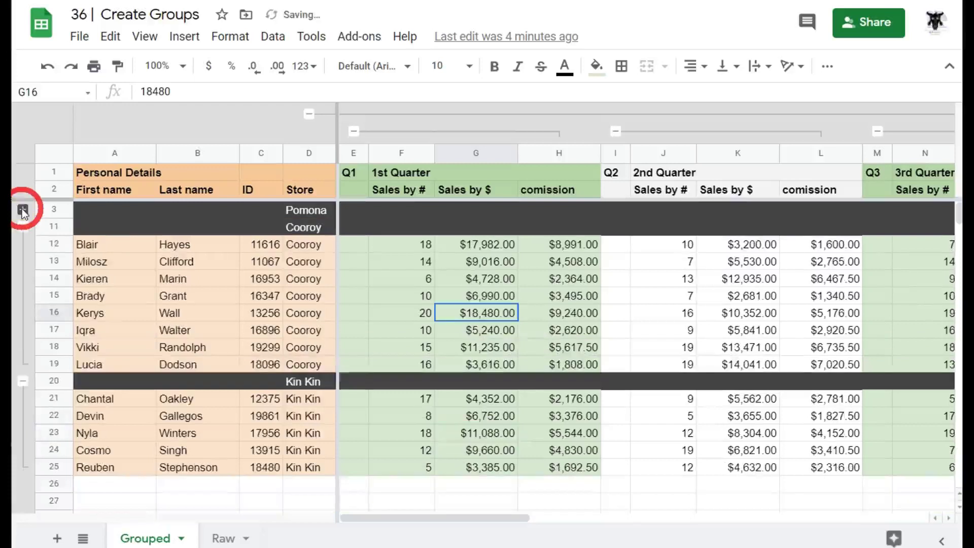
pyautogui.click(24, 381)
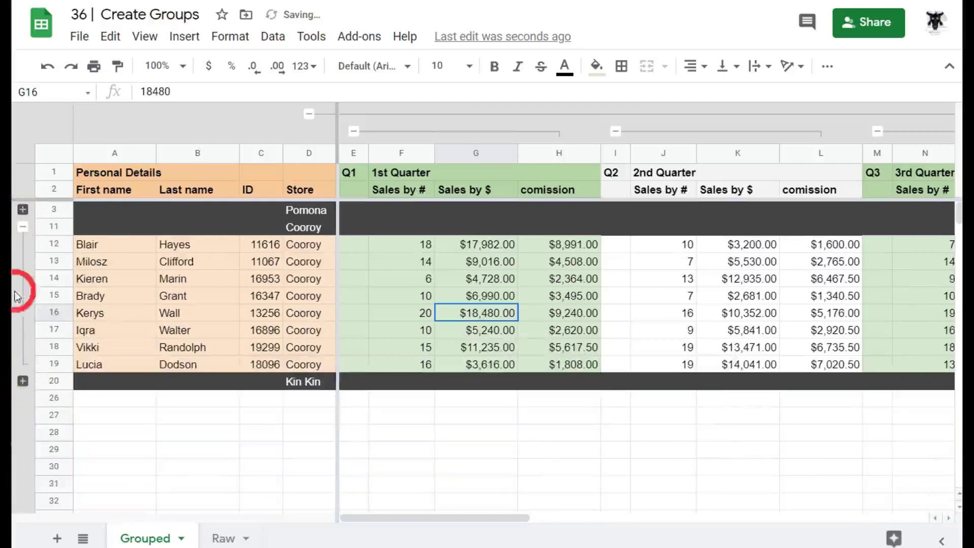
pyautogui.click(23, 227)
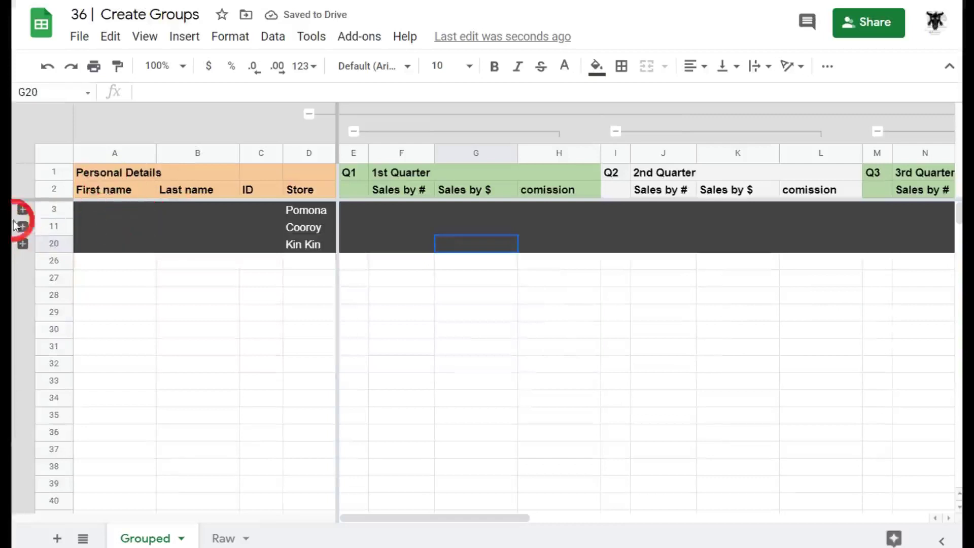
pyautogui.click(23, 209)
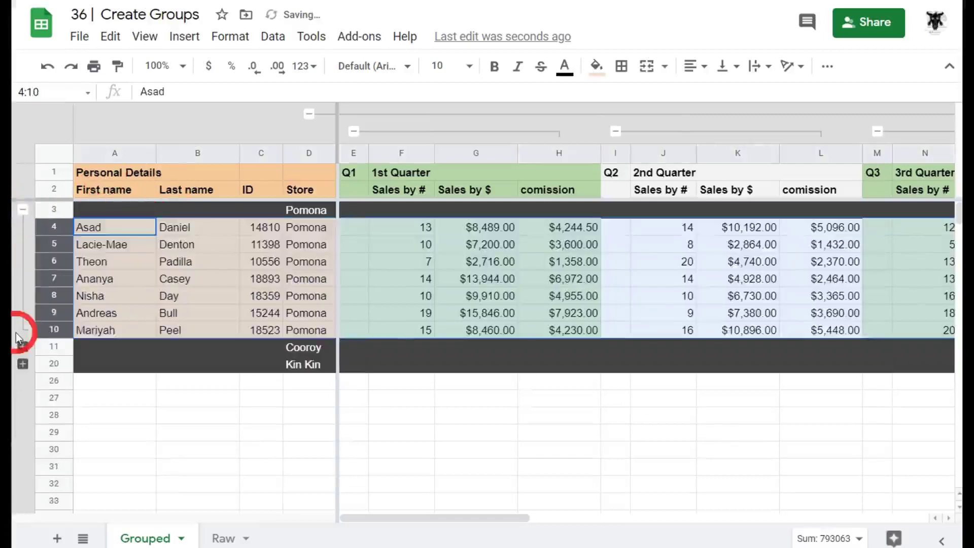
pyautogui.click(23, 364)
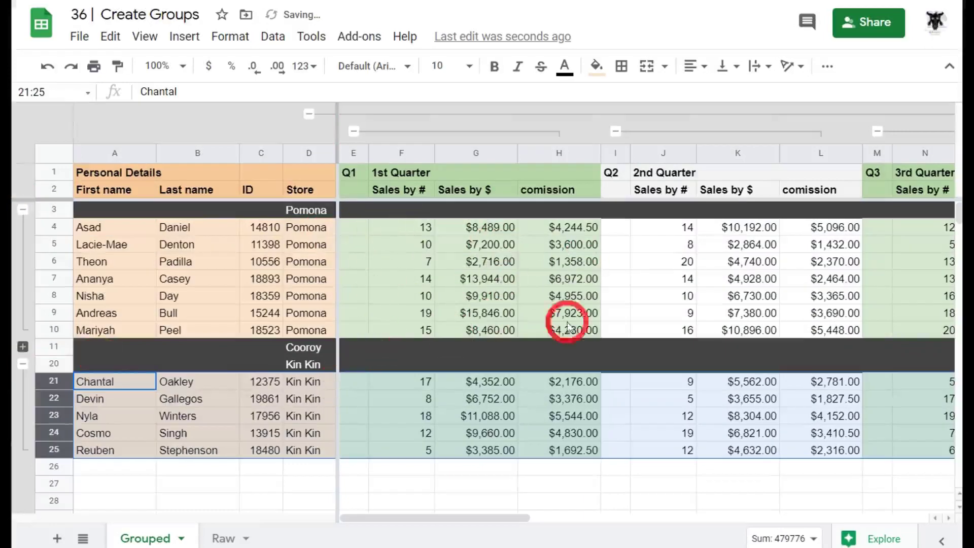
pyautogui.click(23, 348)
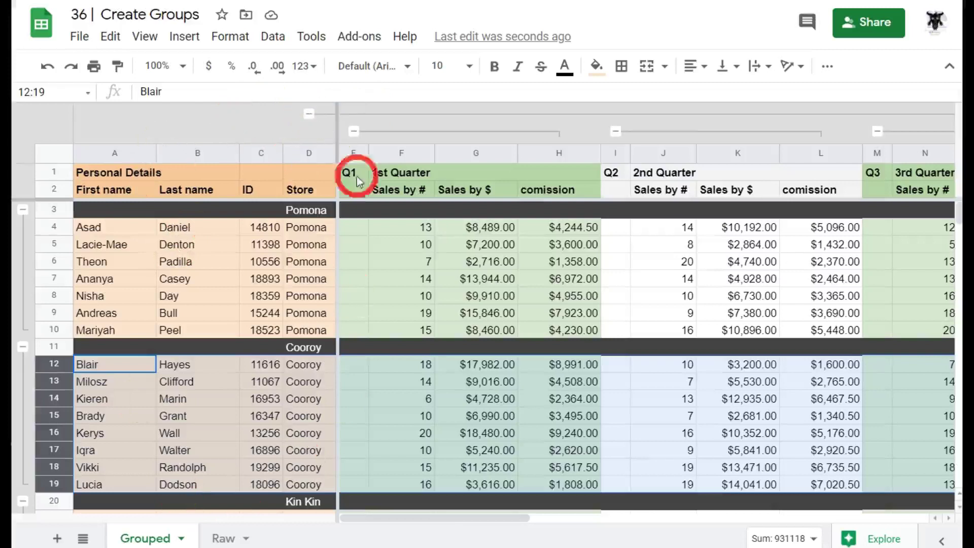
# - Collapse all quarter columns to show only Totals, then expand them again
pyautogui.click(313, 116)
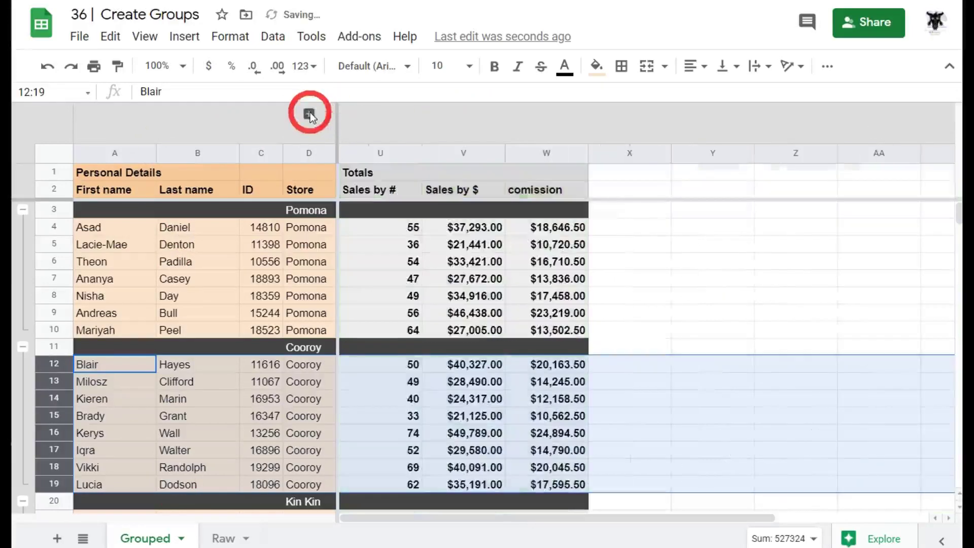
pyautogui.scroll(-2, 218, 290)
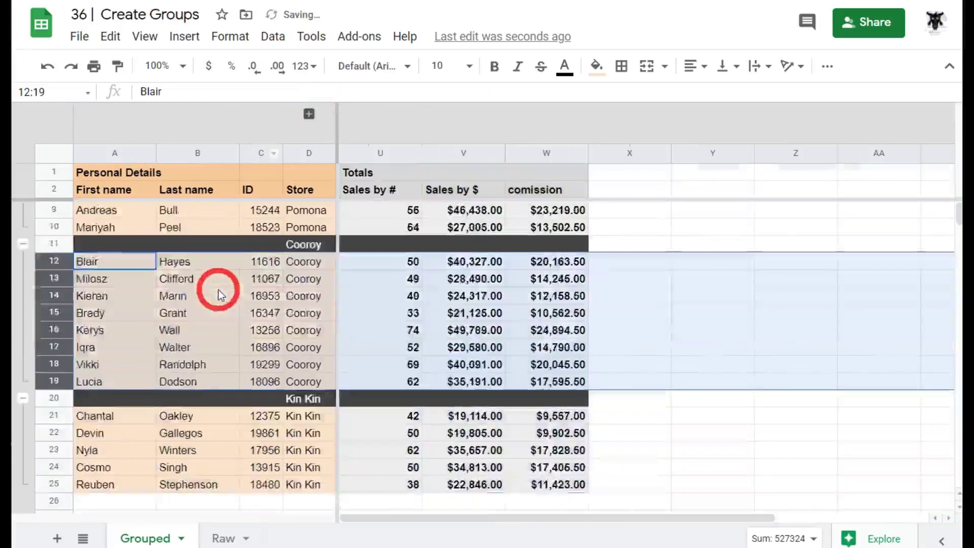
pyautogui.scroll(2, 218, 291)
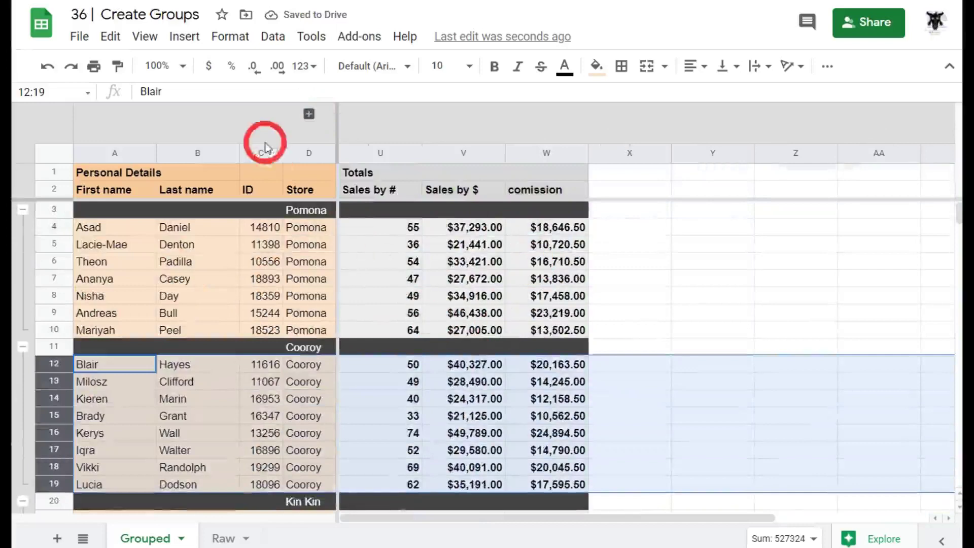
pyautogui.click(309, 114)
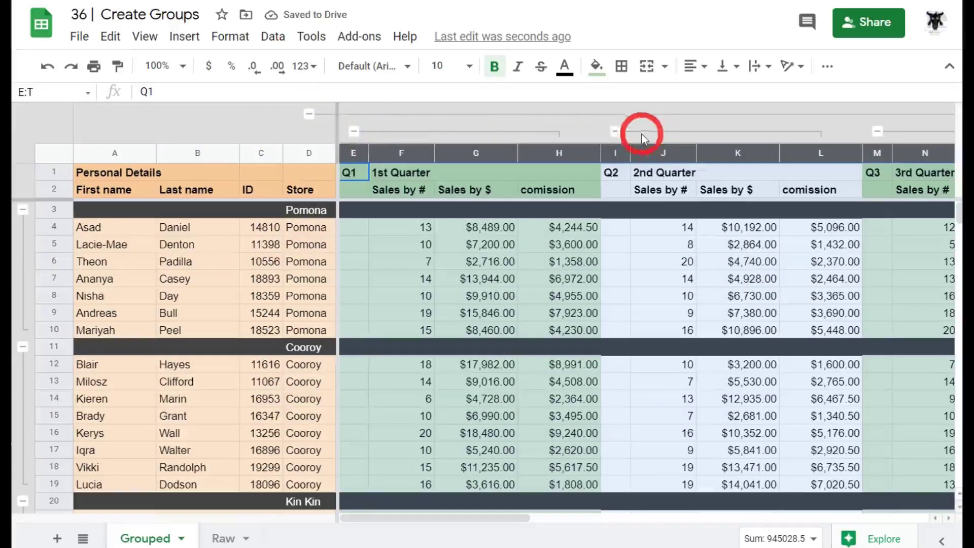
# - Collapse the 2nd, 1st, 3rd and 4th Quarter column groups one by one
pyautogui.click(618, 132)
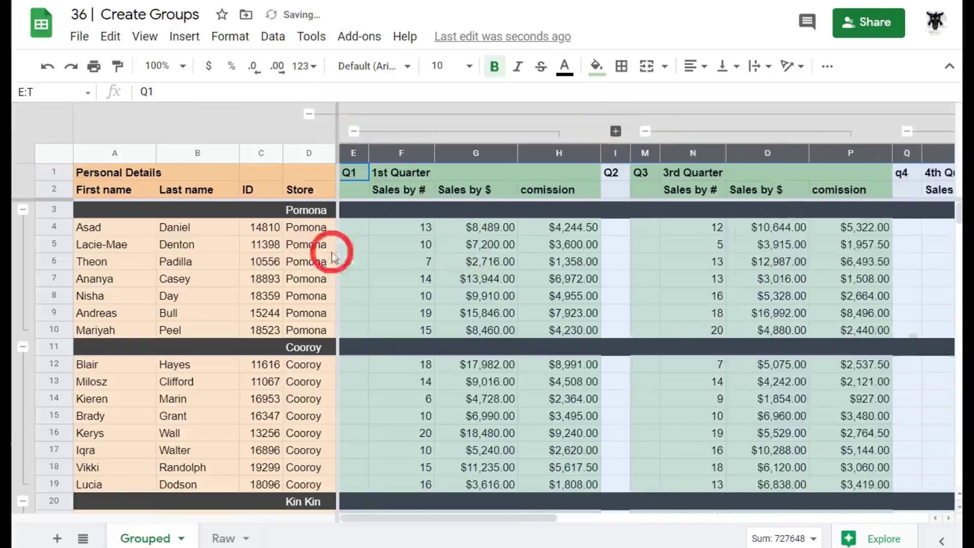
pyautogui.click(354, 132)
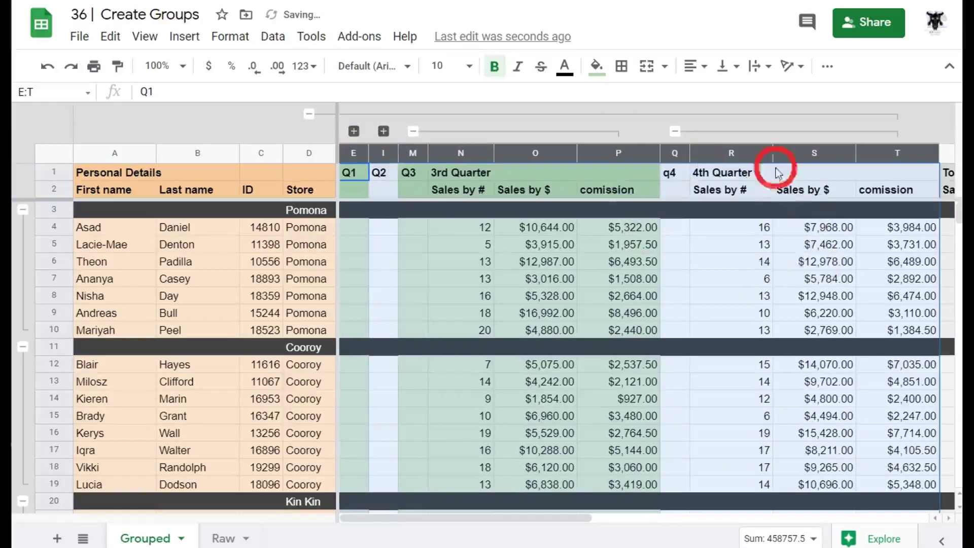
pyautogui.click(411, 131)
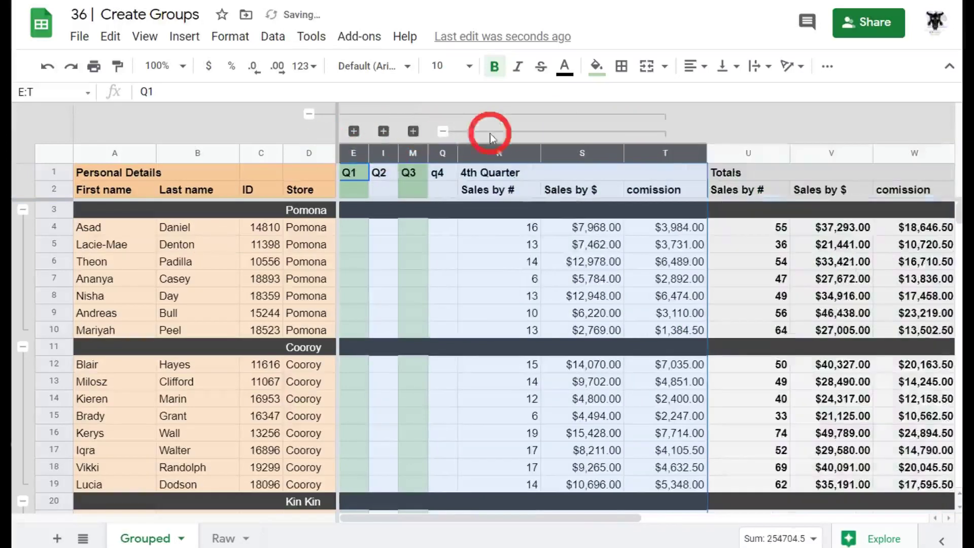
pyautogui.click(444, 134)
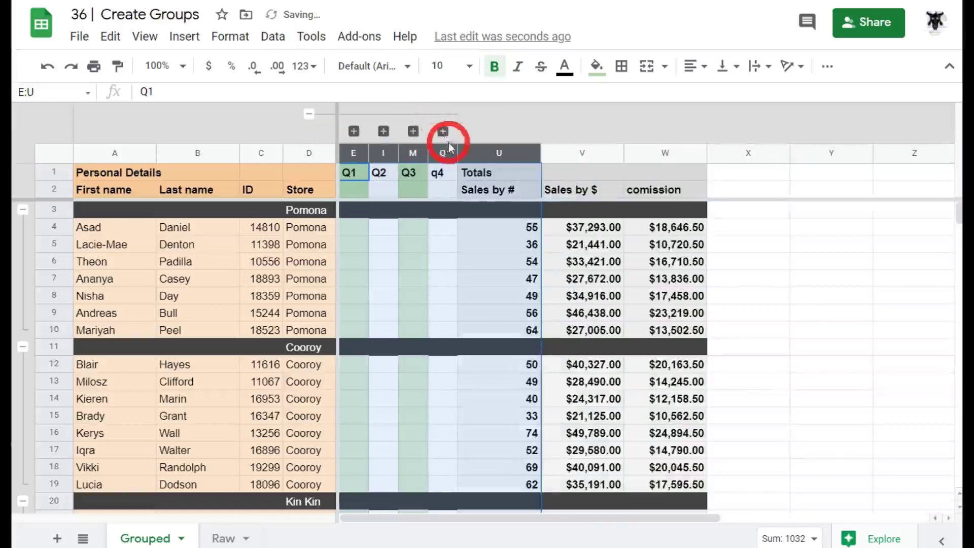
# - Expand the 4th, 3rd, 2nd and 1st Quarter column groups again
pyautogui.click(443, 133)
pyautogui.click(414, 134)
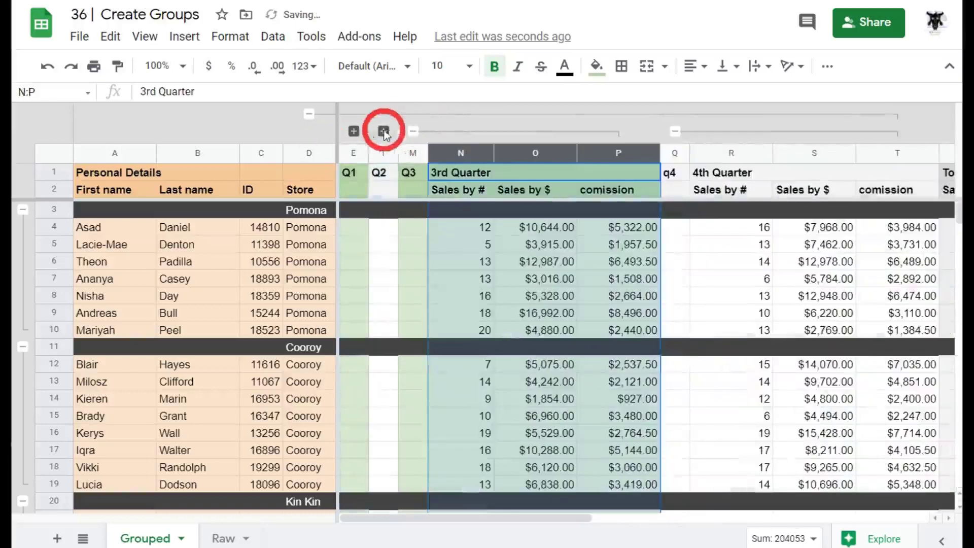
pyautogui.click(383, 132)
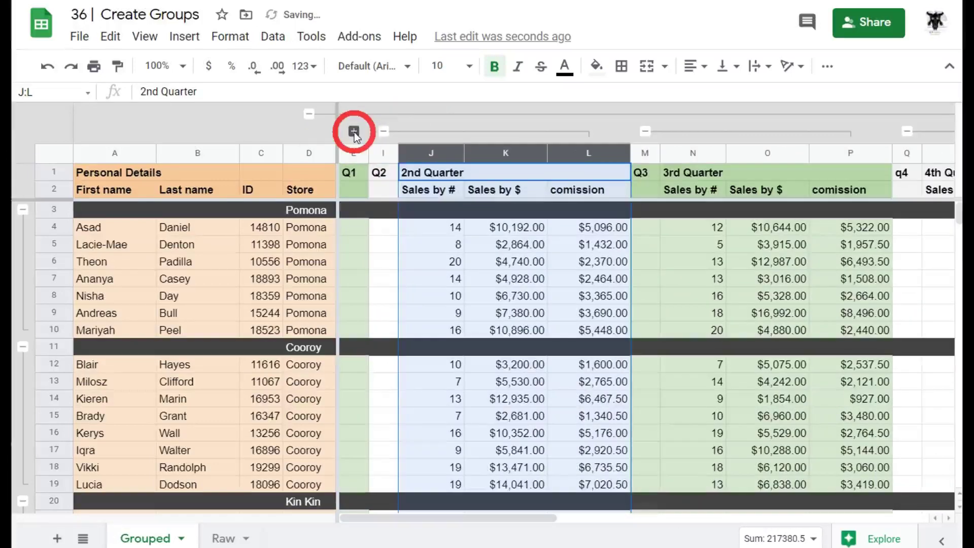
pyautogui.click(354, 133)
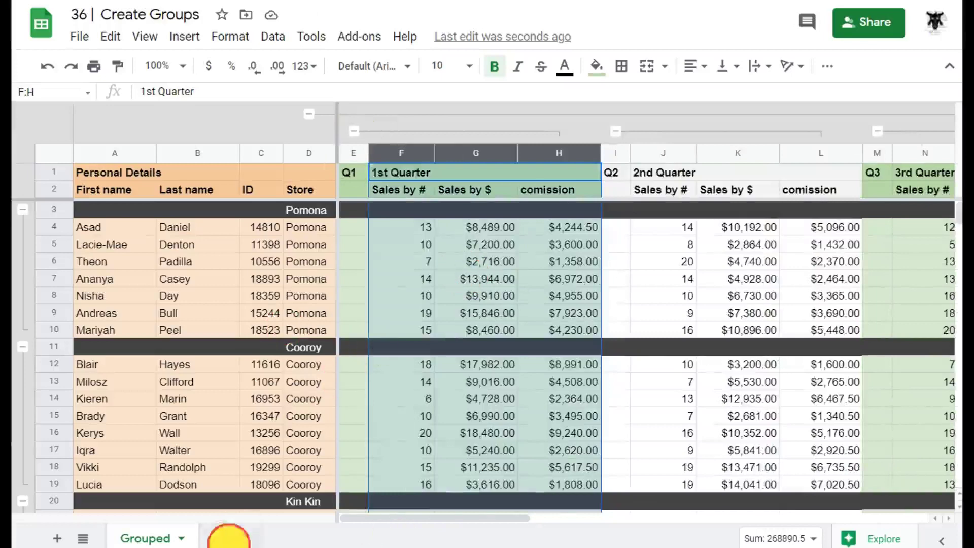
pyautogui.click(226, 537)
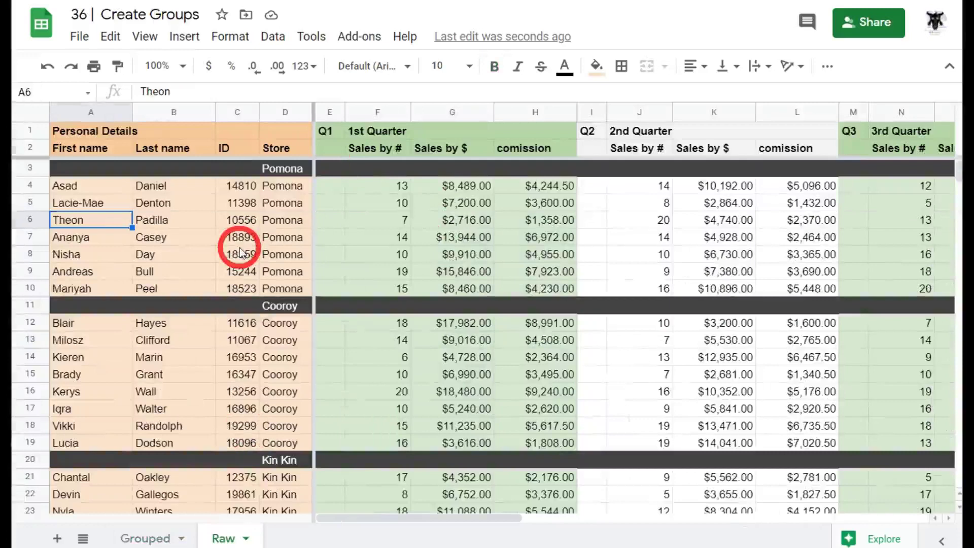
# - On the Raw sheet, select the quarterly columns E through T
pyautogui.click(378, 220)
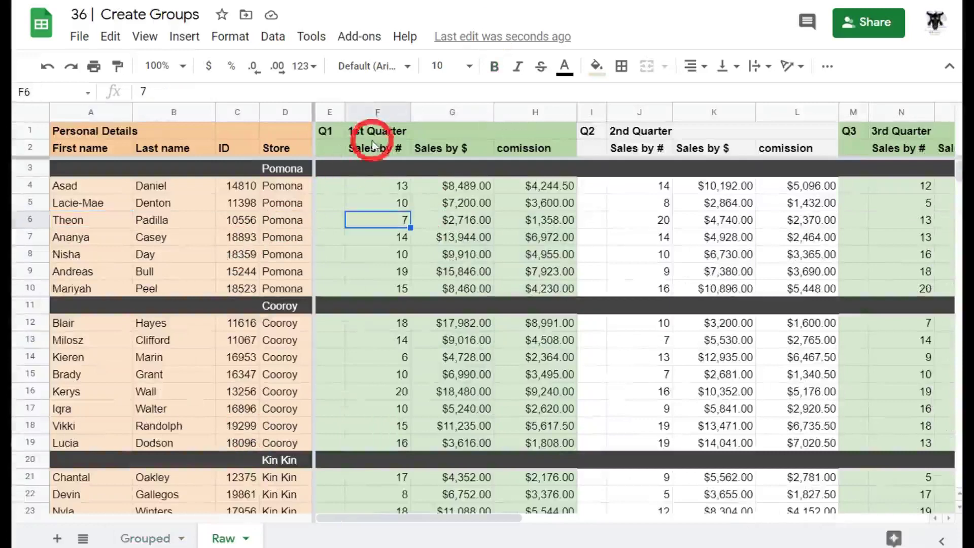
pyautogui.click(330, 113)
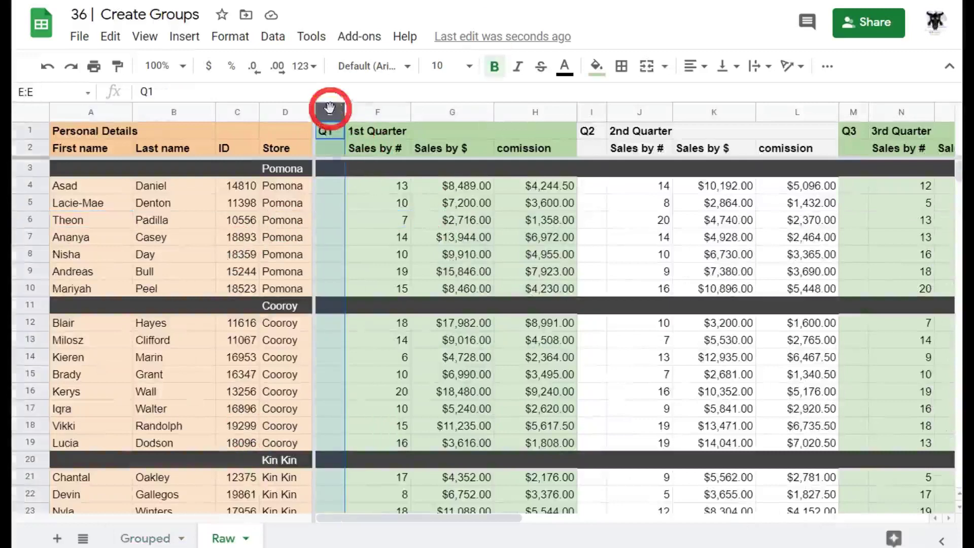
pyautogui.hscroll(3, 360, 154)
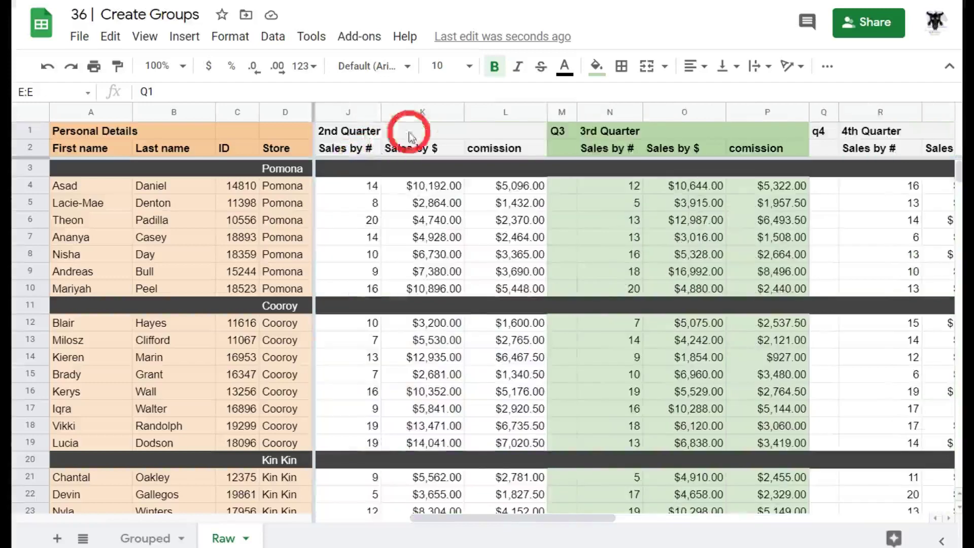
pyautogui.hscroll(3, 409, 129)
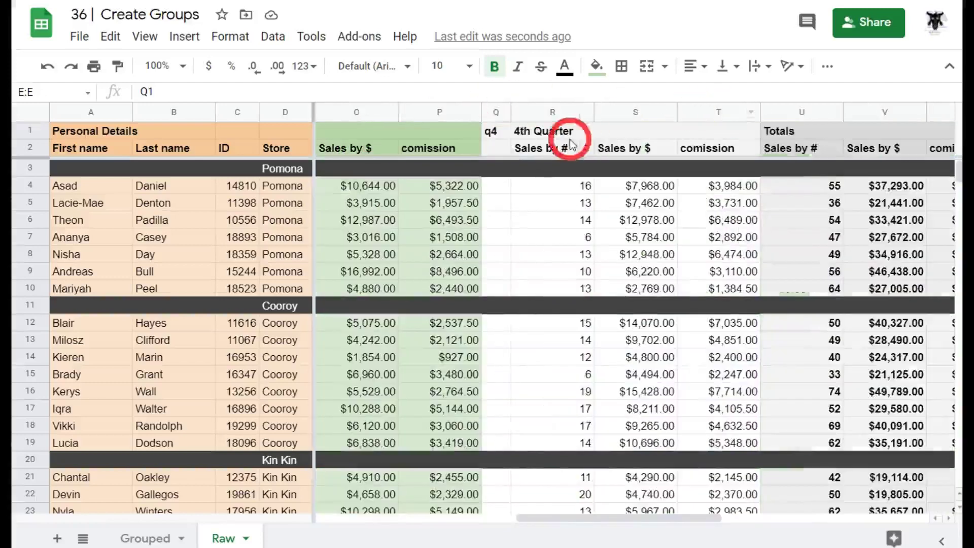
pyautogui.keyDown('shift'); pyautogui.click(708, 113); pyautogui.keyUp('shift')
pyautogui.hscroll(-5, 641, 225)
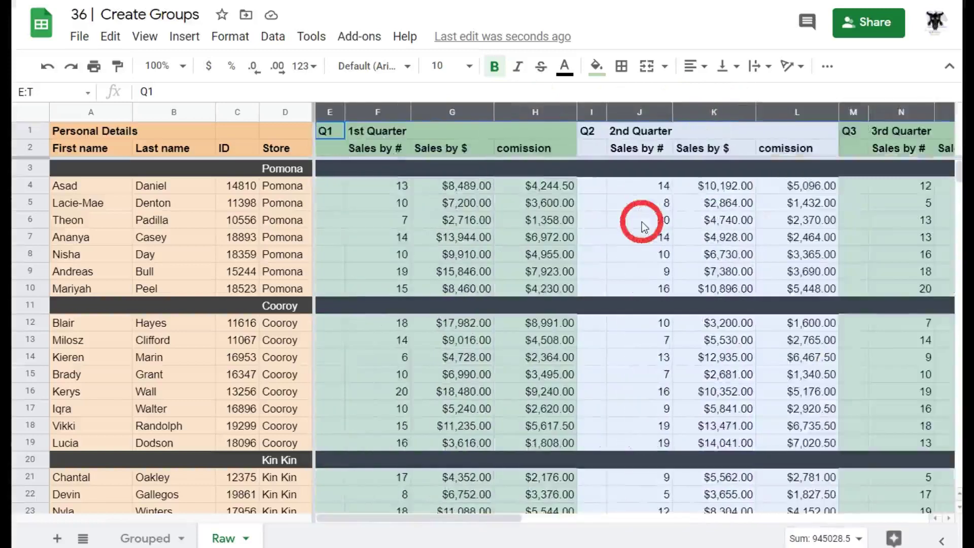
pyautogui.hscroll(8, 641, 225)
pyautogui.hscroll(-5, 641, 225)
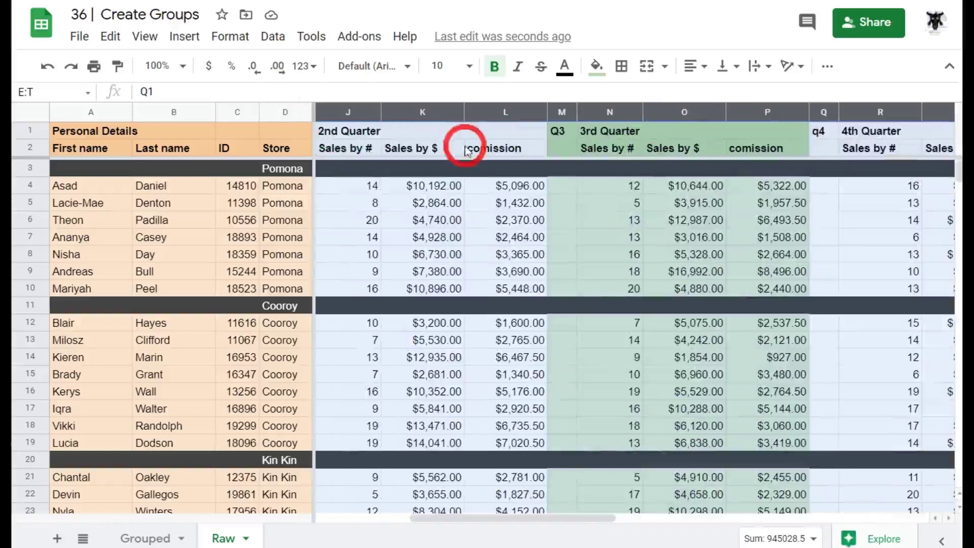
# - Check the Data menu for a column grouping option, then close it without choosing anything
pyautogui.click(269, 35)
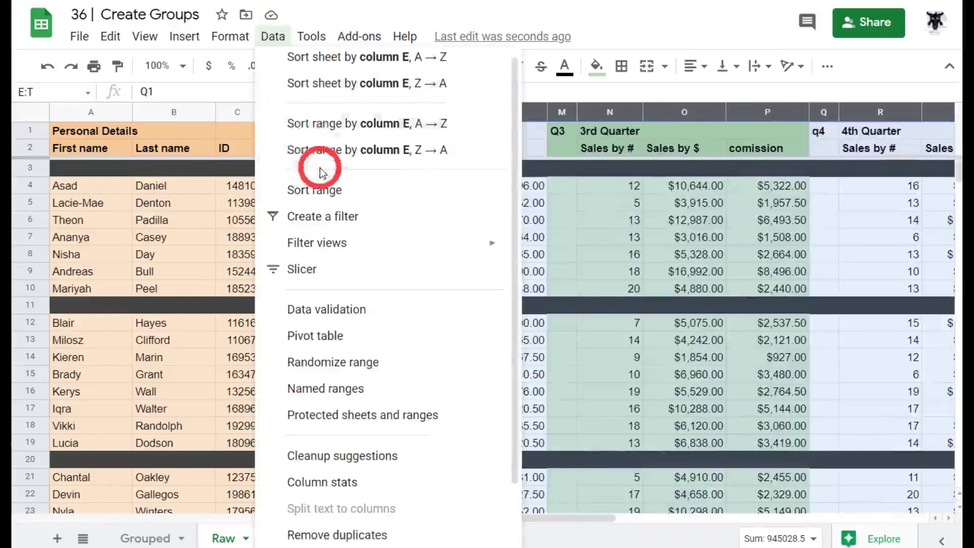
pyautogui.scroll(-2, 319, 167)
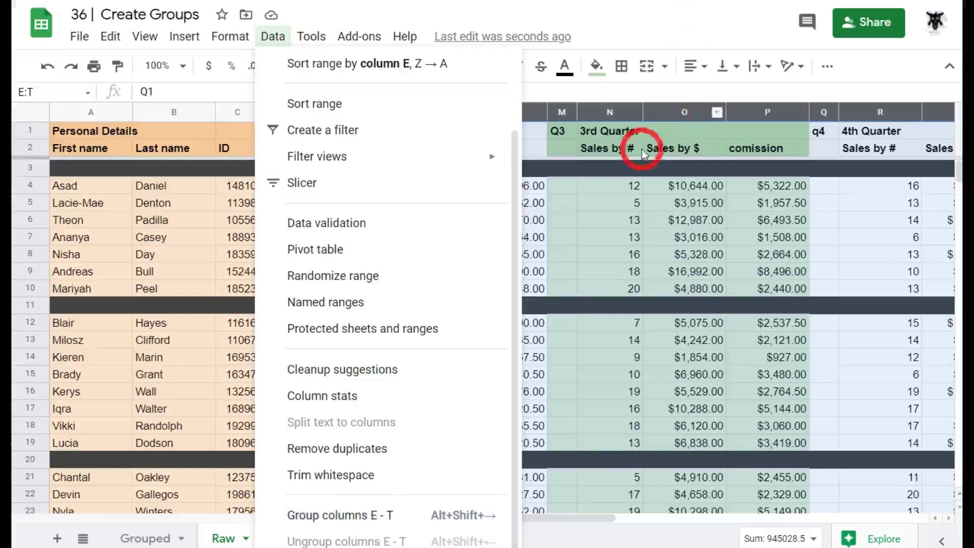
pyautogui.click(654, 25)
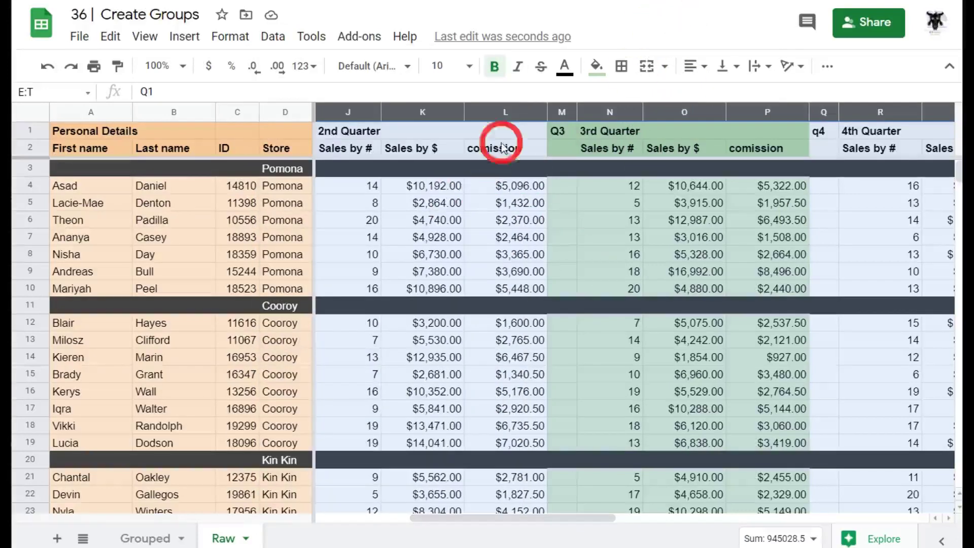
# - Group the selected columns E–T into one collapsible group from the column header menu
pyautogui.rightClick(594, 113)
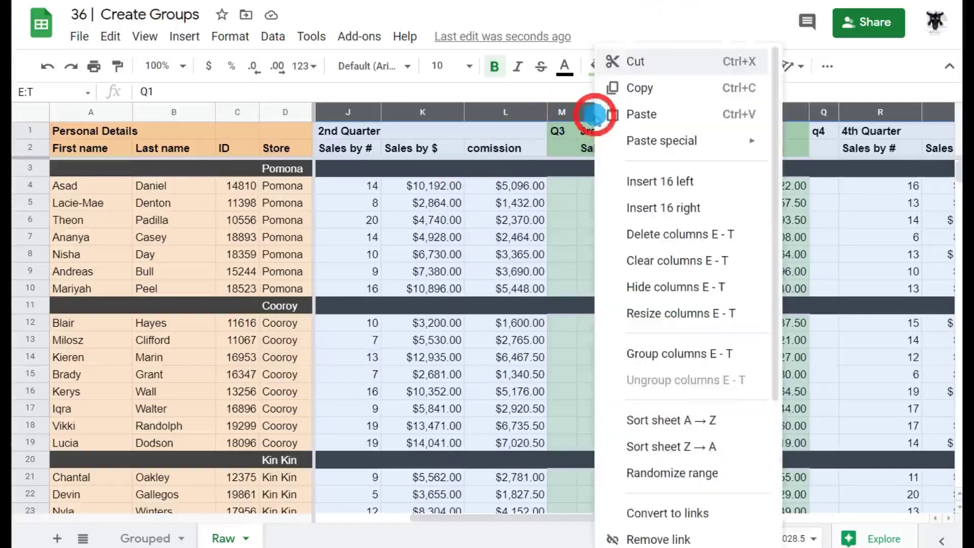
pyautogui.click(695, 358)
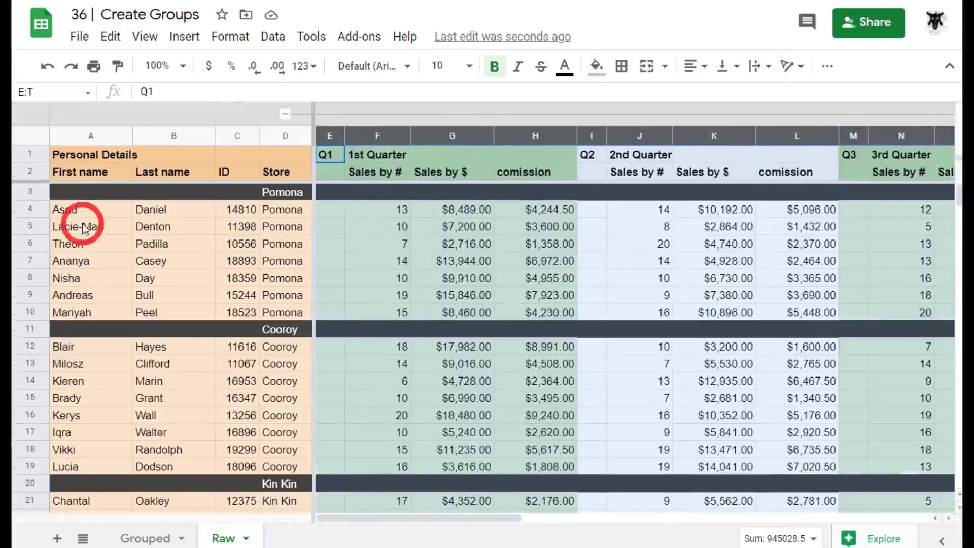
pyautogui.click(284, 114)
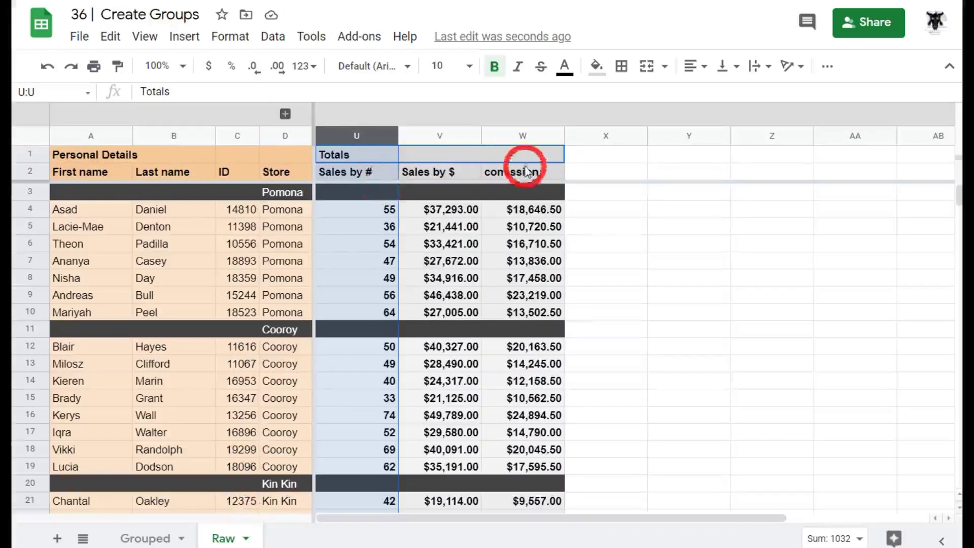
pyautogui.click(492, 245)
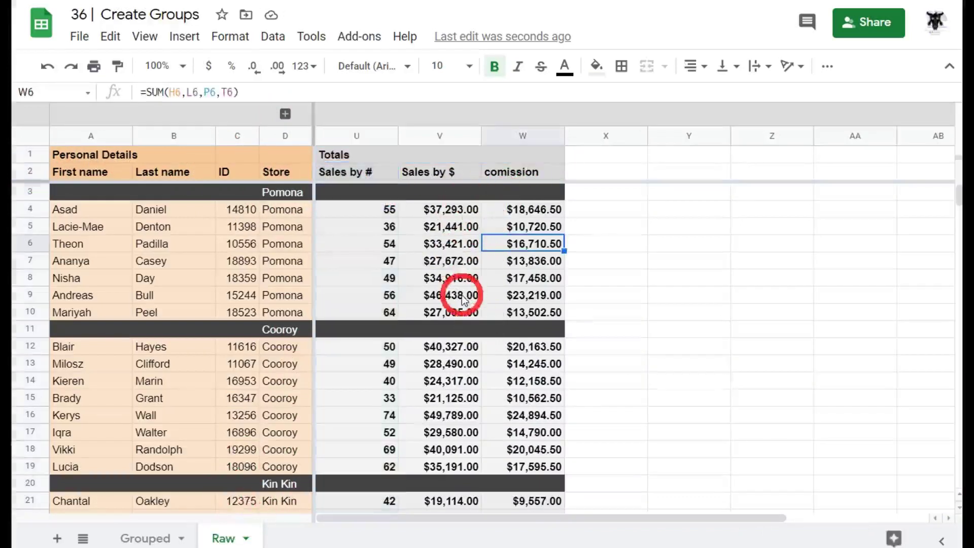
pyautogui.scroll(-4, 432, 299)
pyautogui.scroll(4, 401, 274)
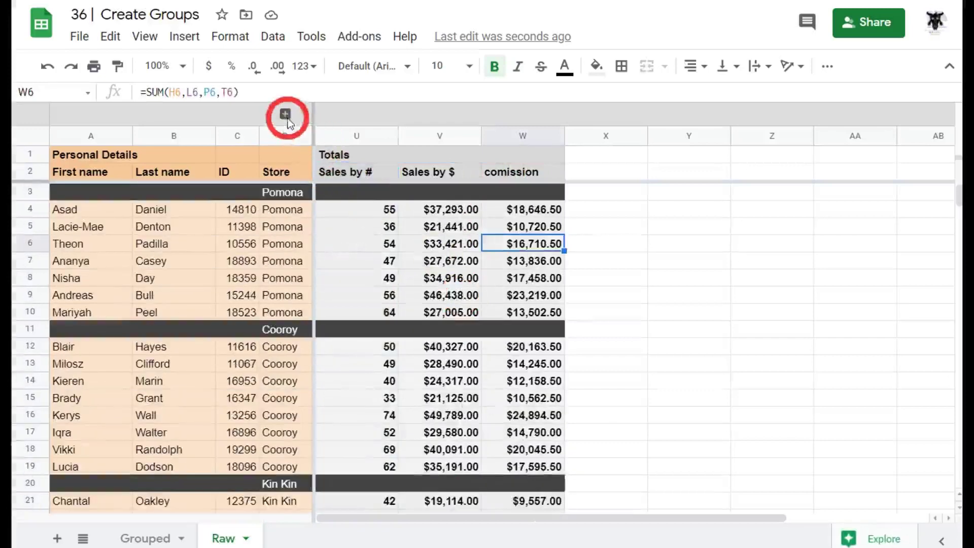
pyautogui.click(285, 114)
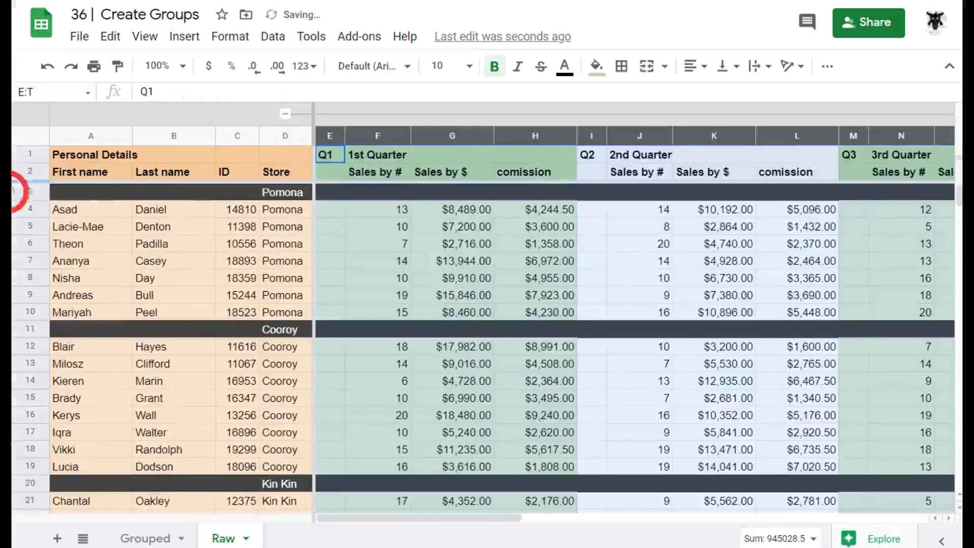
pyautogui.click(126, 245)
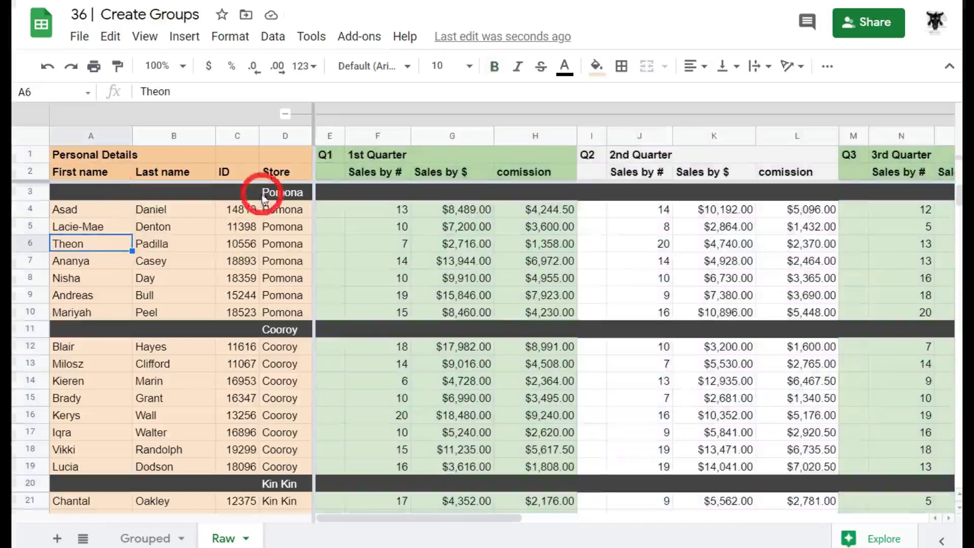
pyautogui.scroll(-2, 177, 374)
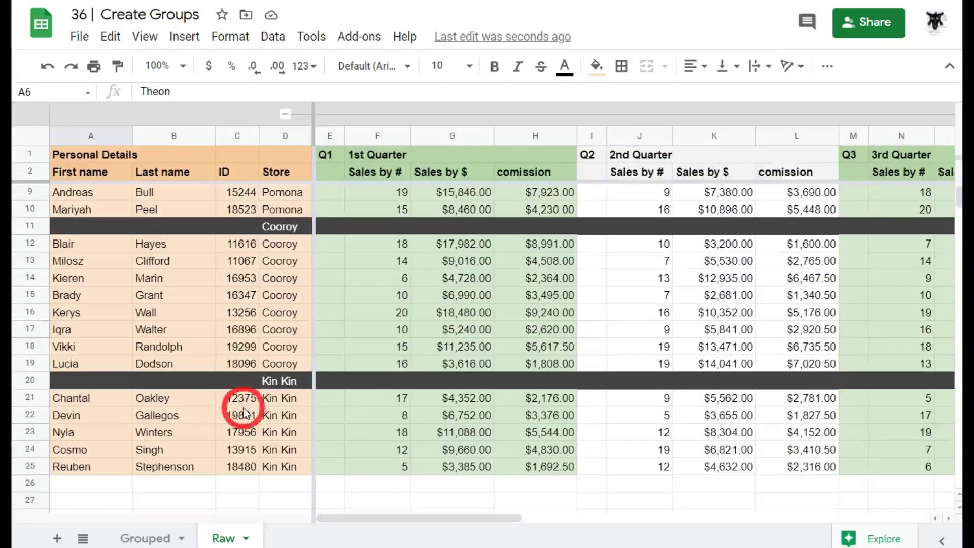
pyautogui.scroll(2, 245, 412)
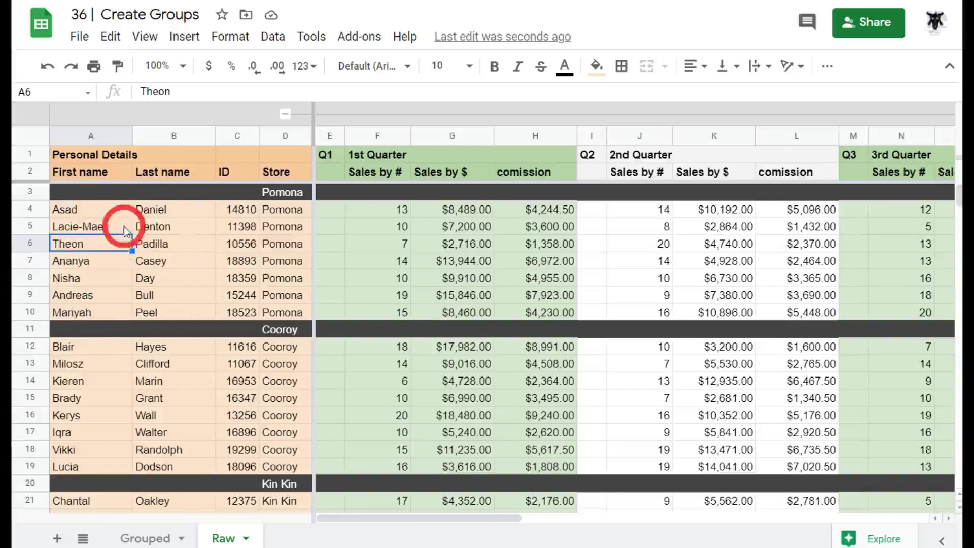
pyautogui.click(55, 208)
# - Group rows 4–6 for the first three Pomona staff, then collapse and re-expand the group
pyautogui.click(37, 209)
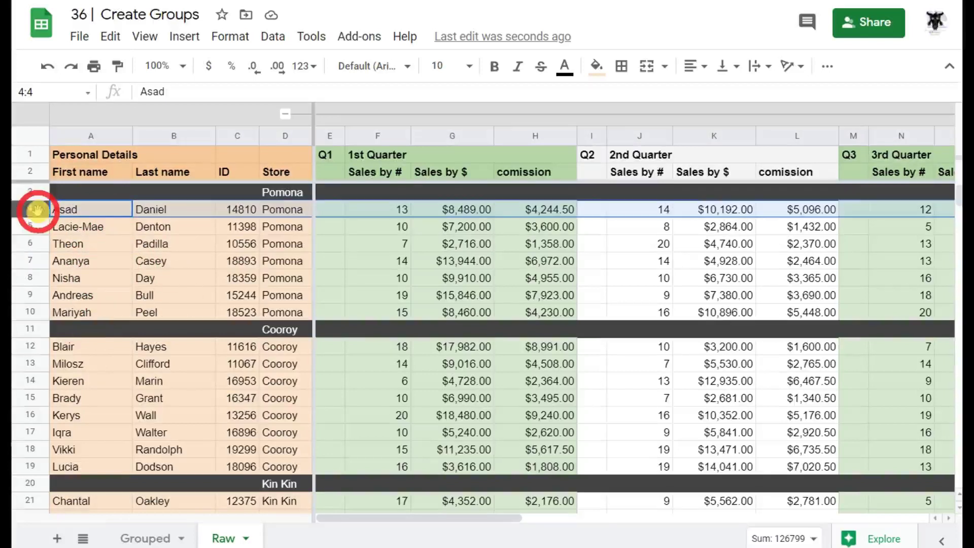
pyautogui.keyDown('shift'); pyautogui.click(30, 243); pyautogui.keyUp('shift')
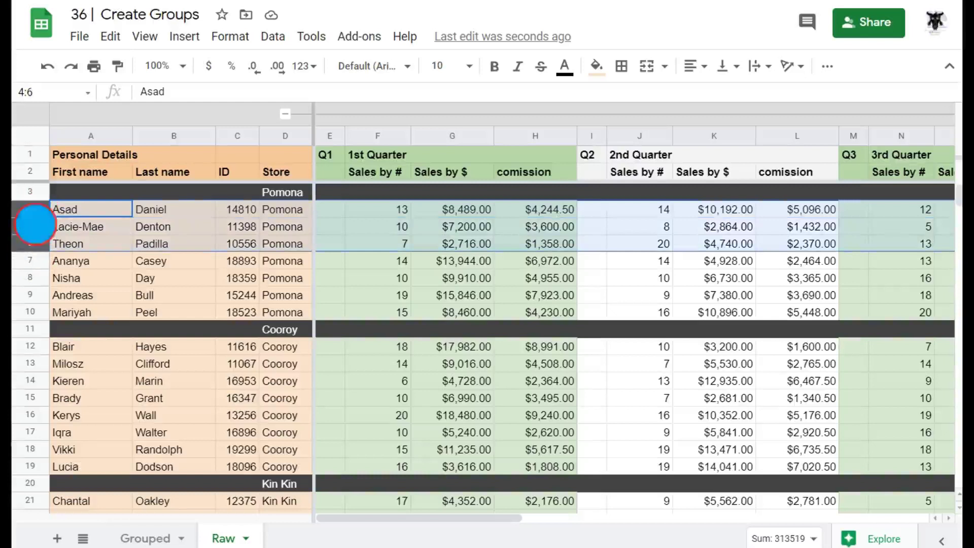
pyautogui.rightClick(35, 224)
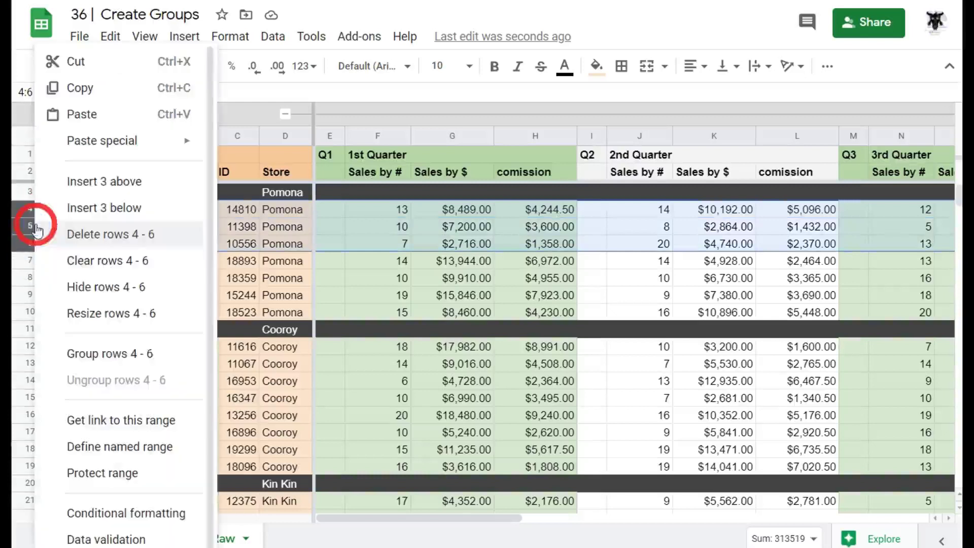
pyautogui.click(104, 361)
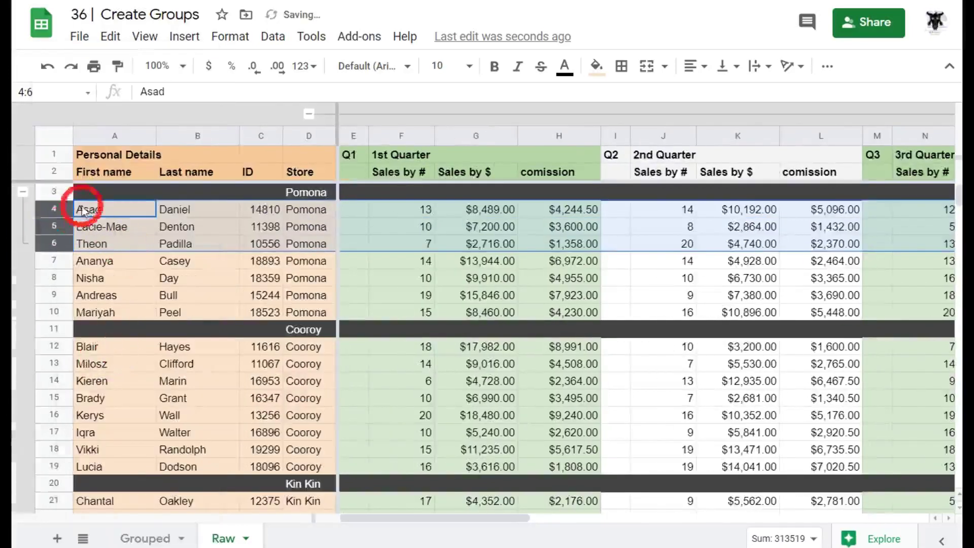
pyautogui.click(22, 192)
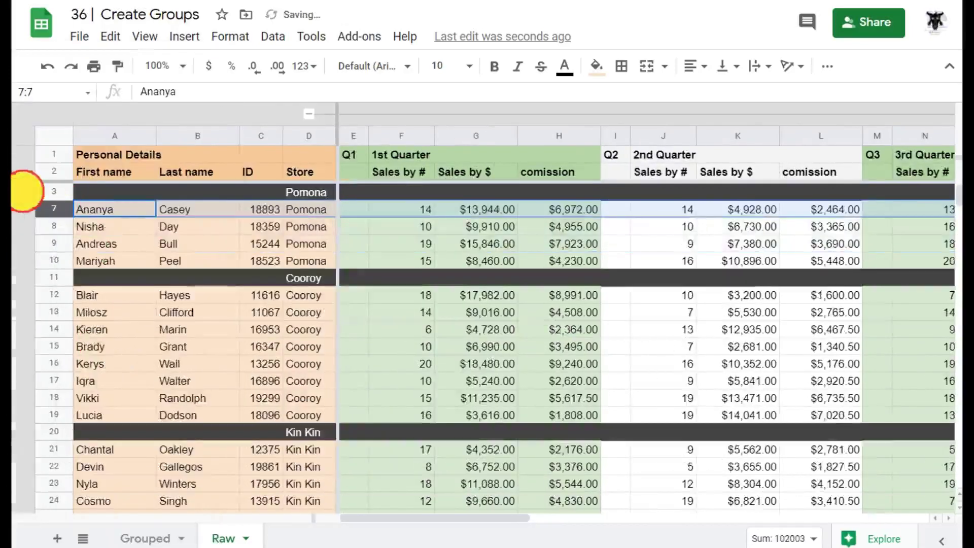
pyautogui.click(22, 193)
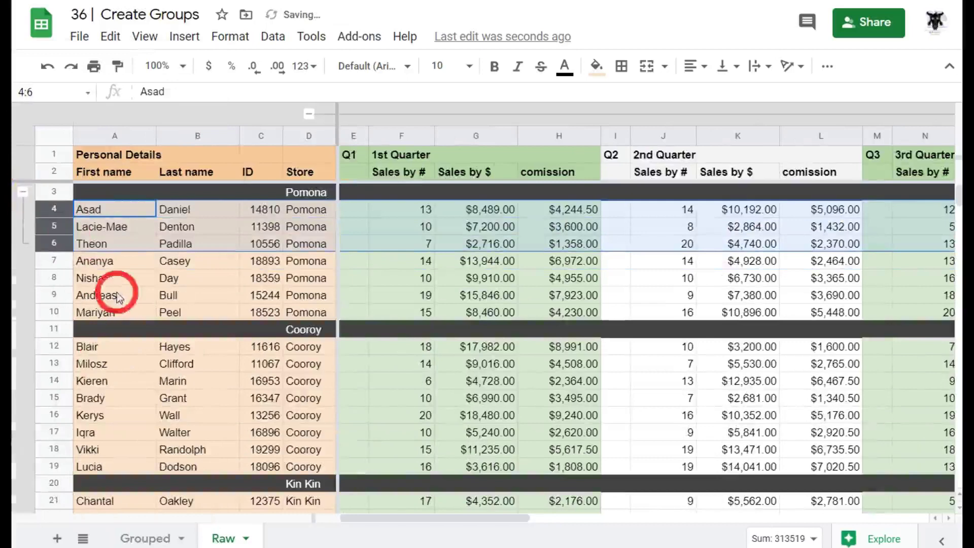
# - Group rows 7–10 so they merge with rows 4–6 into one Pomona group
pyautogui.click(108, 258)
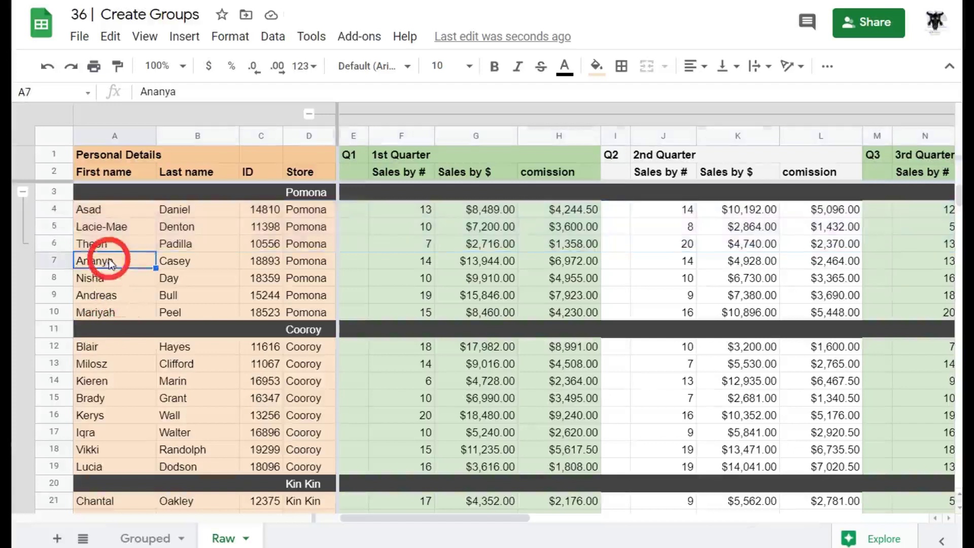
pyautogui.click(53, 260)
pyautogui.moveTo(62, 280); pyautogui.dragTo(63, 315)
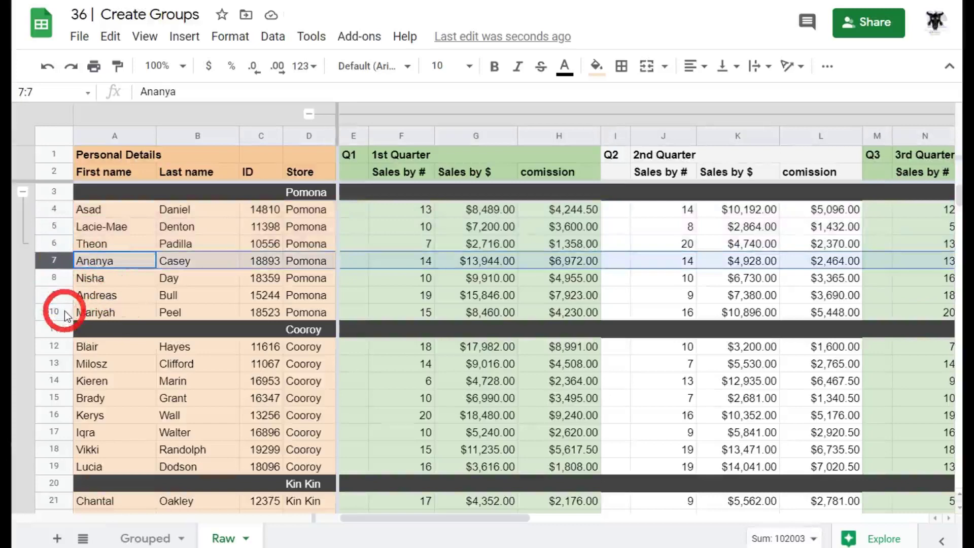
pyautogui.keyDown('shift'); pyautogui.click(53, 311); pyautogui.keyUp('shift')
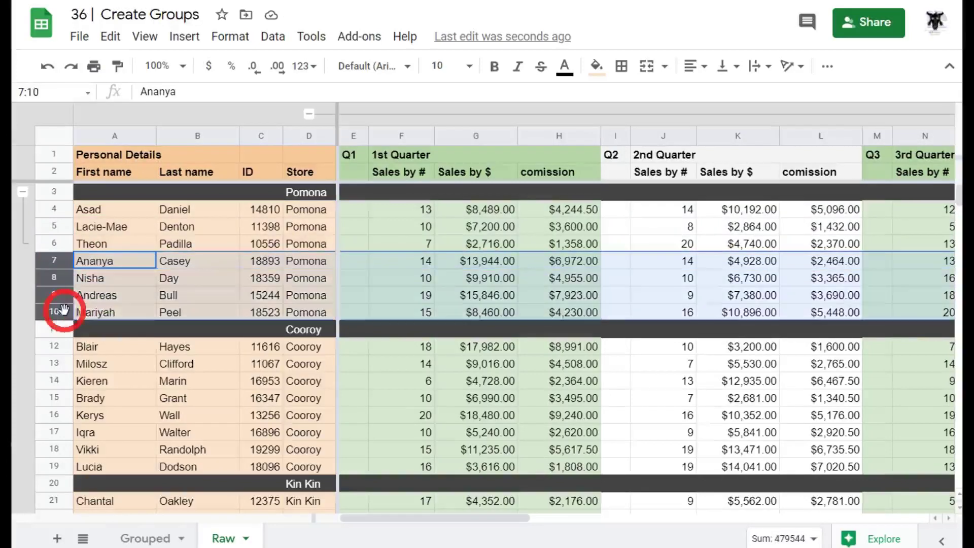
pyautogui.rightClick(54, 310)
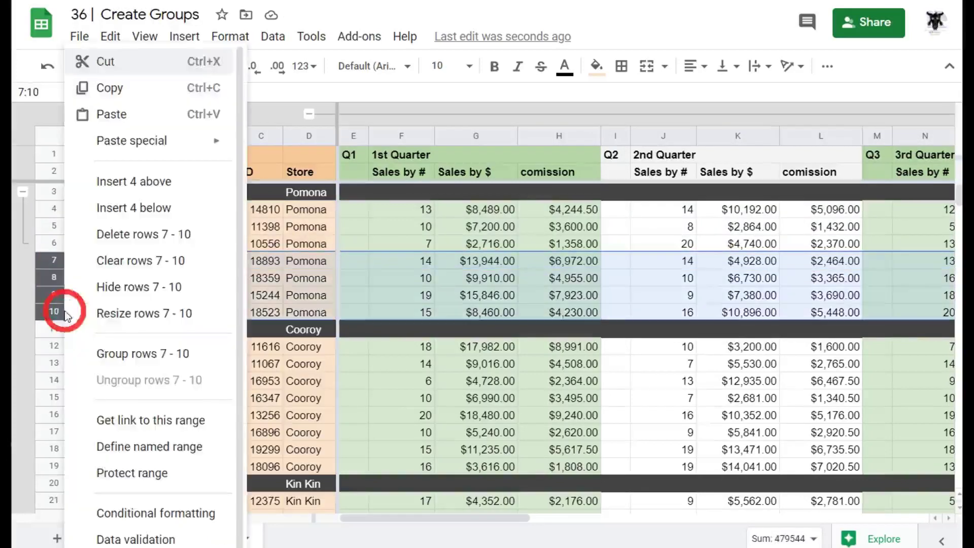
pyautogui.click(151, 355)
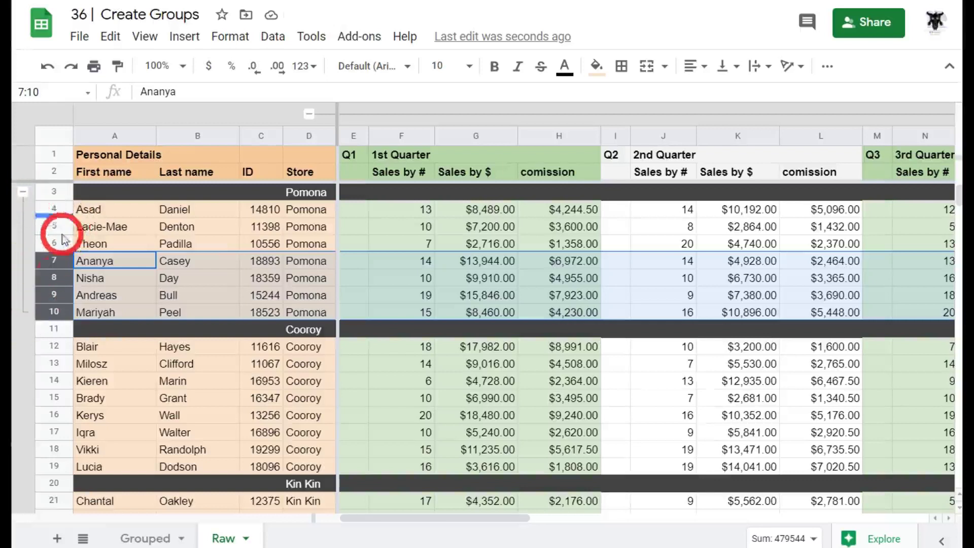
# - Collapse and re-expand the Pomona row group to test it
pyautogui.click(23, 192)
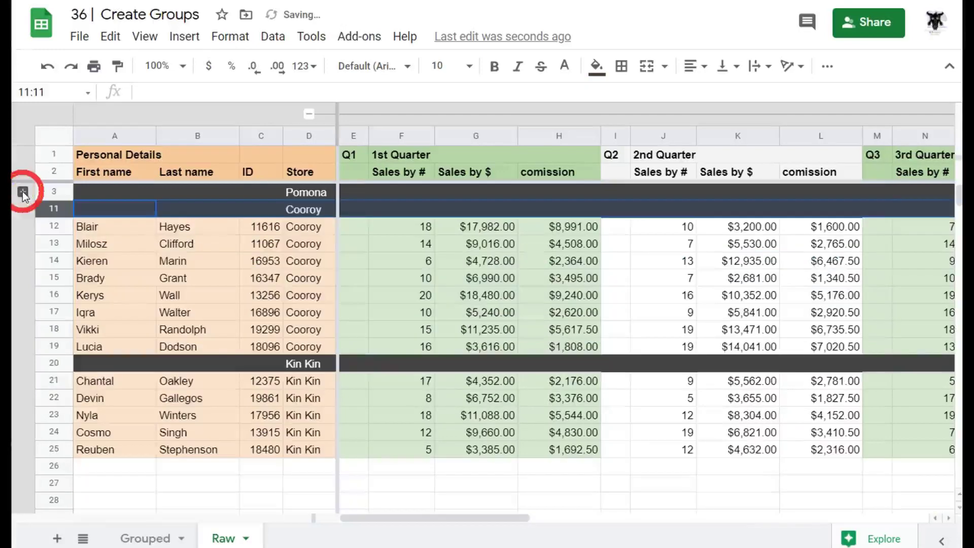
pyautogui.click(23, 193)
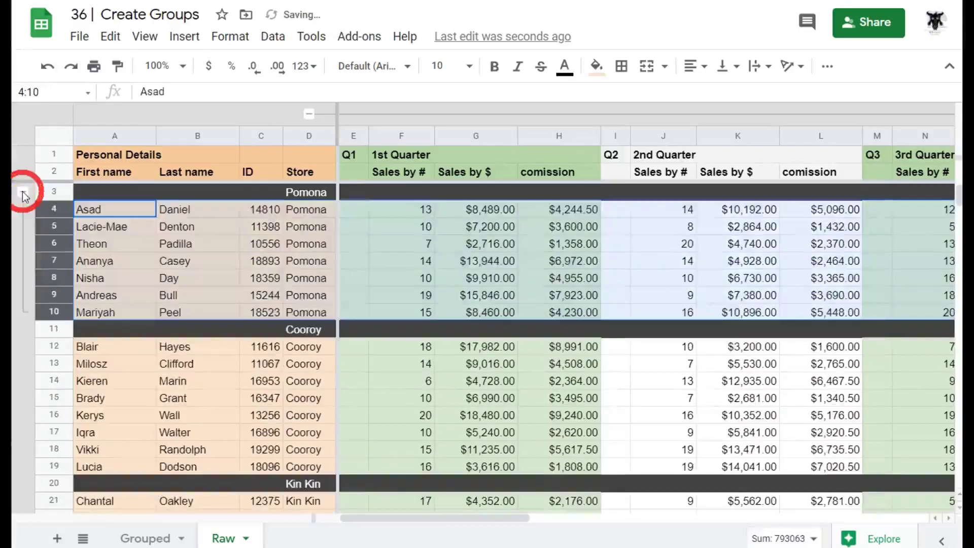
pyautogui.press('Down')
pyautogui.press('Down')
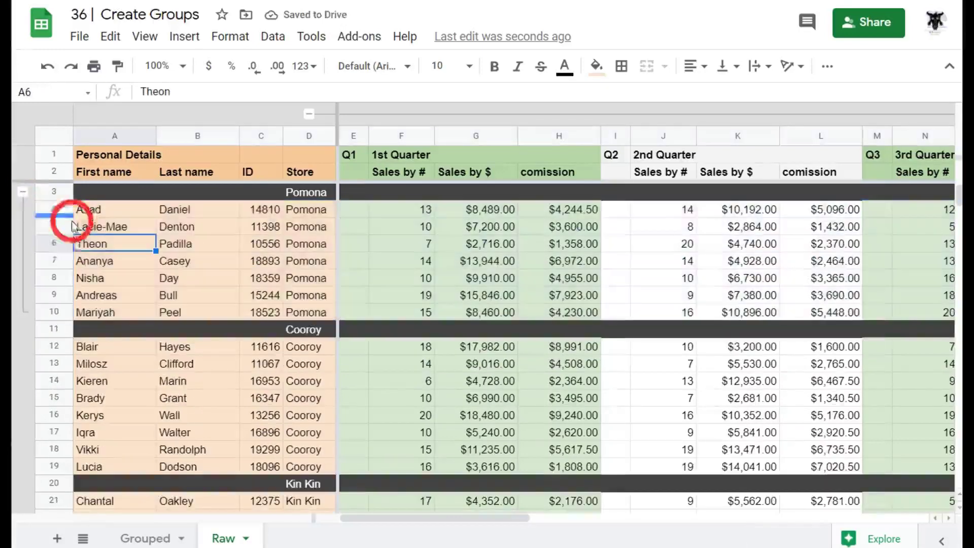
# - Ungroup rows 4–10, removing the Pomona row grouping
pyautogui.click(50, 209)
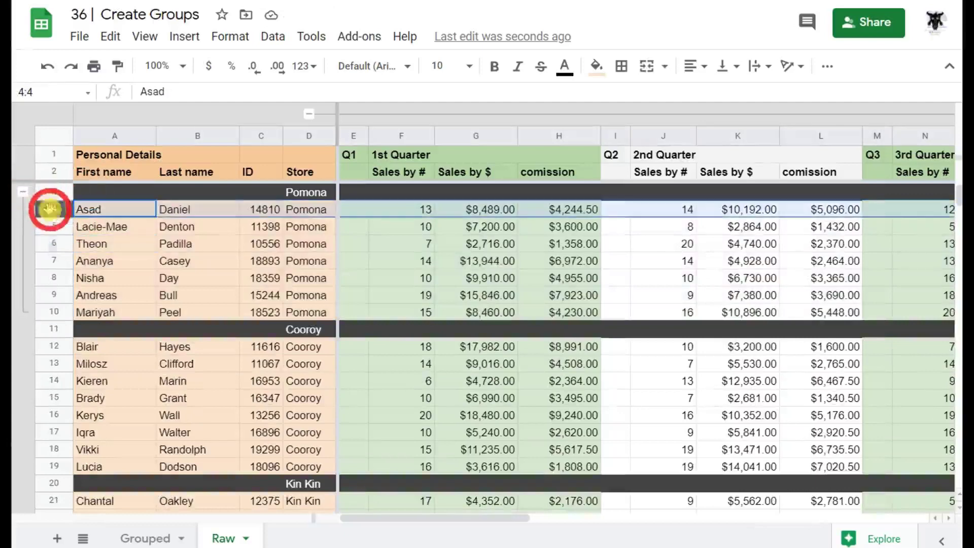
pyautogui.keyDown('shift'); pyautogui.click(52, 310); pyautogui.keyUp('shift')
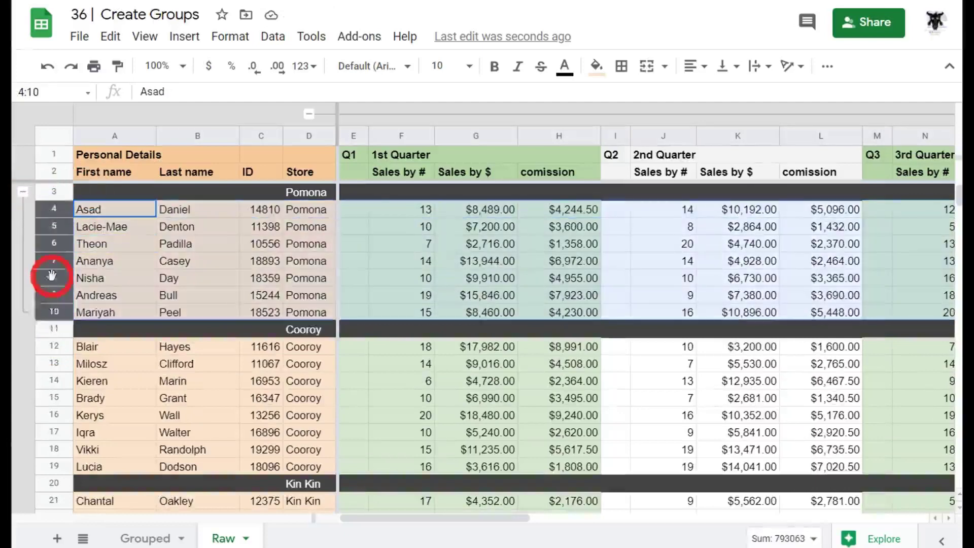
pyautogui.rightClick(51, 274)
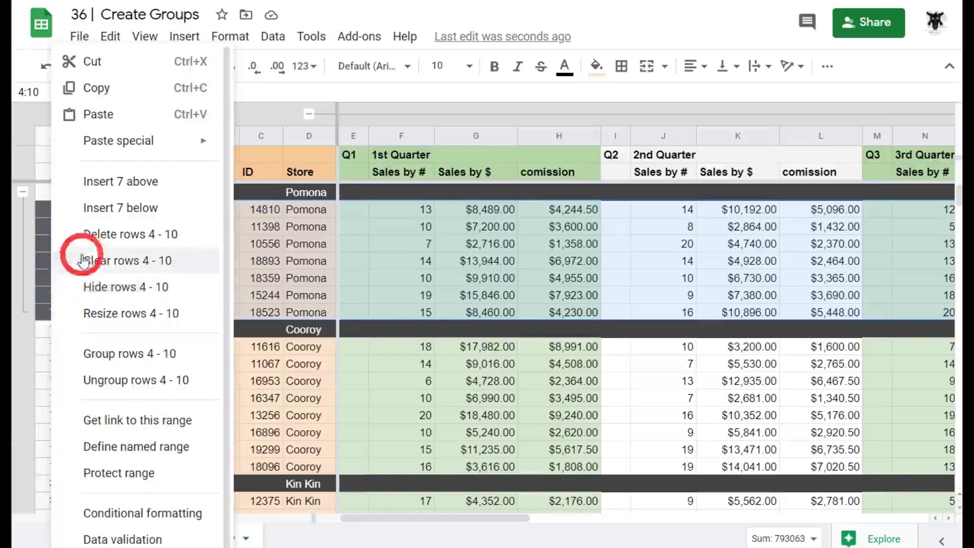
pyautogui.click(154, 393)
pyautogui.click(143, 276)
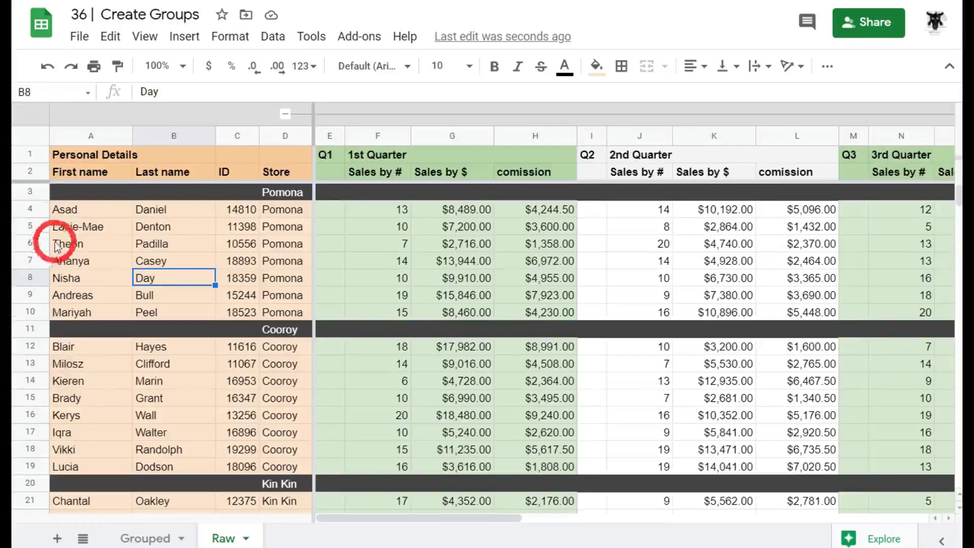
# - Group rows 4–10 at once so all seven Pomona staff collapse together
pyautogui.click(43, 209)
pyautogui.moveTo(43, 208); pyautogui.dragTo(40, 319)
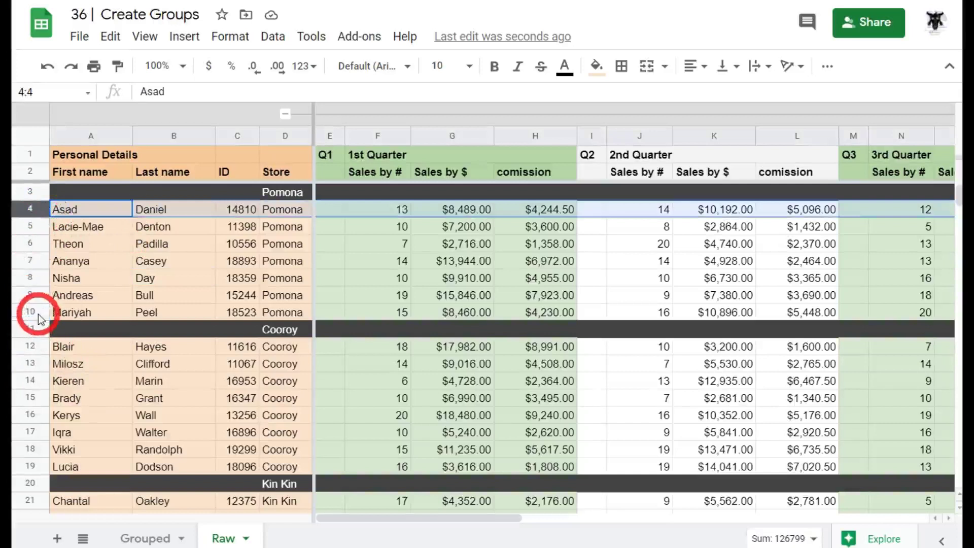
pyautogui.keyDown('shift'); pyautogui.click(40, 317); pyautogui.keyUp('shift')
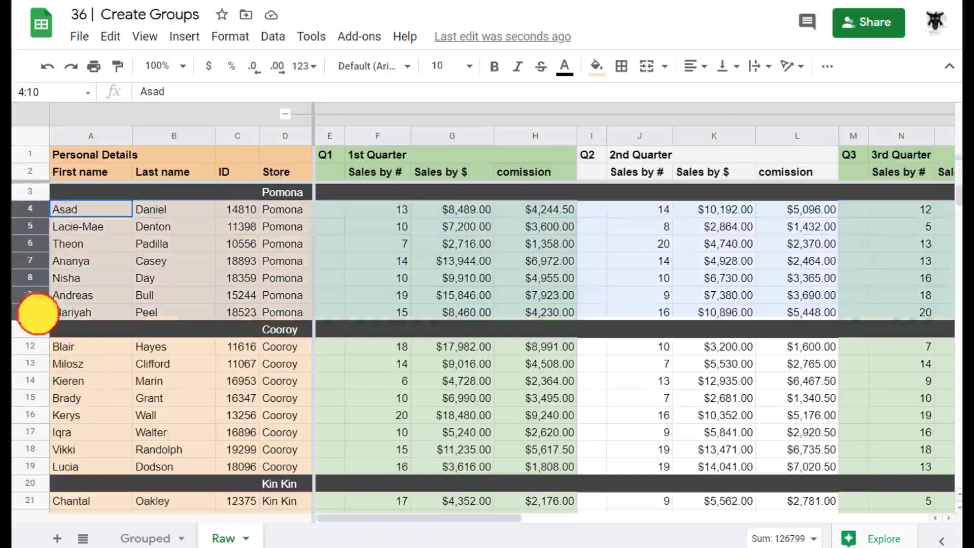
pyautogui.rightClick(34, 283)
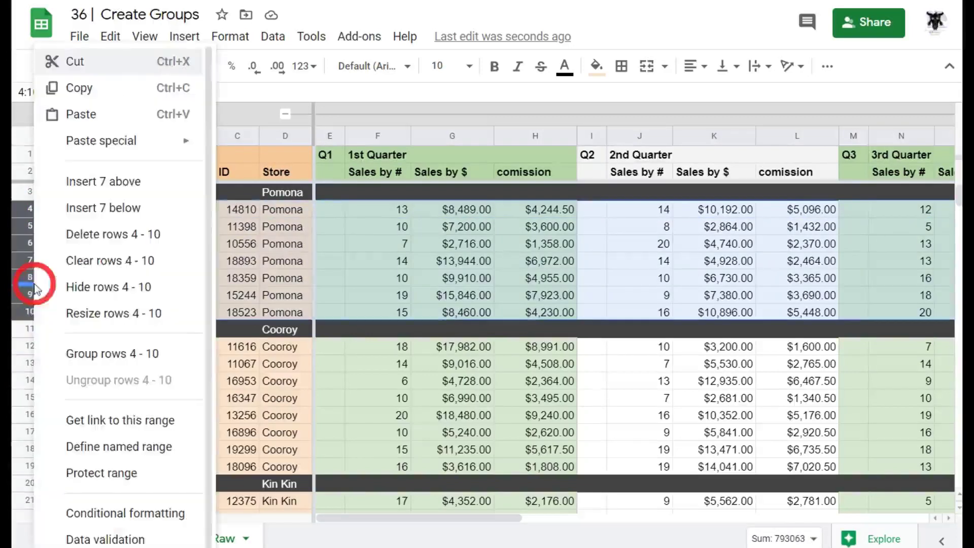
pyautogui.click(113, 362)
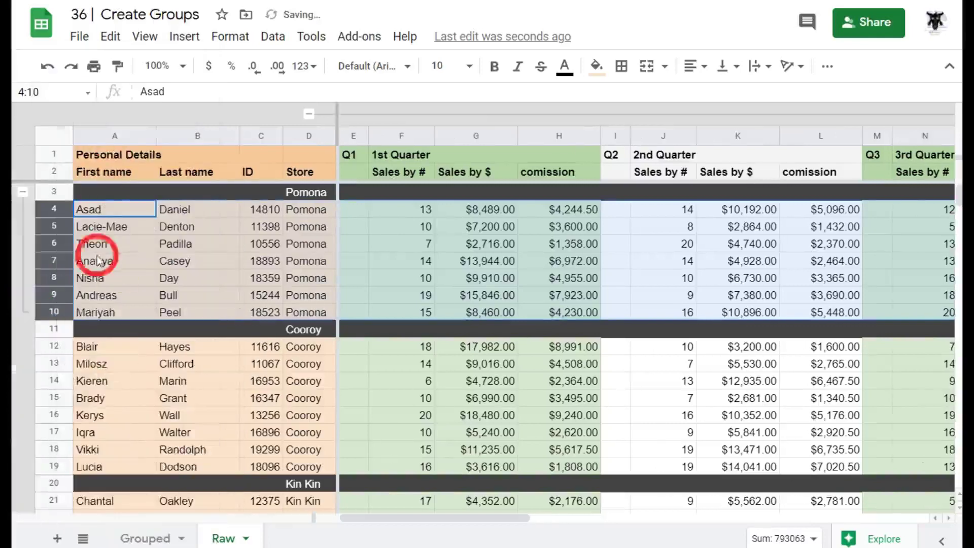
# - Group the Cooroy rows 12–19
pyautogui.scroll(-2, 119, 346)
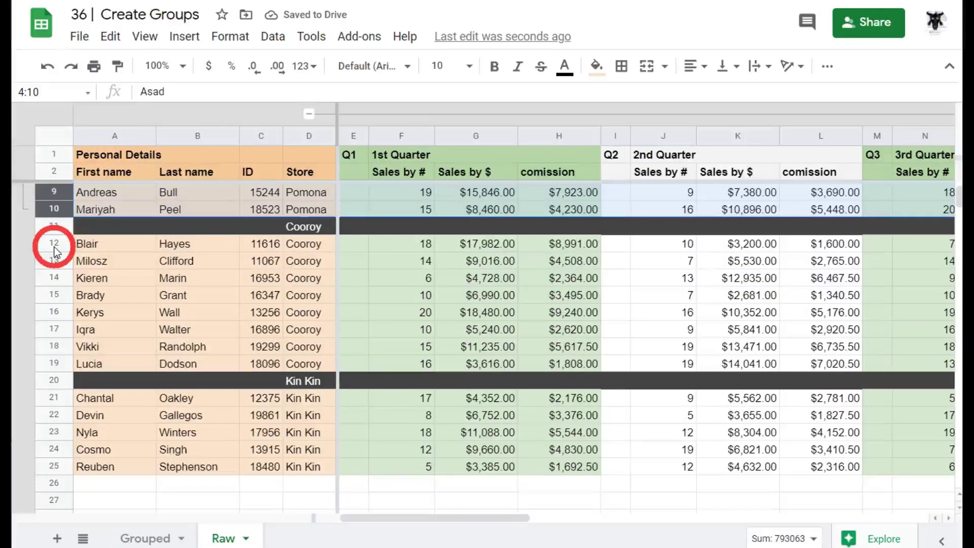
pyautogui.click(54, 248)
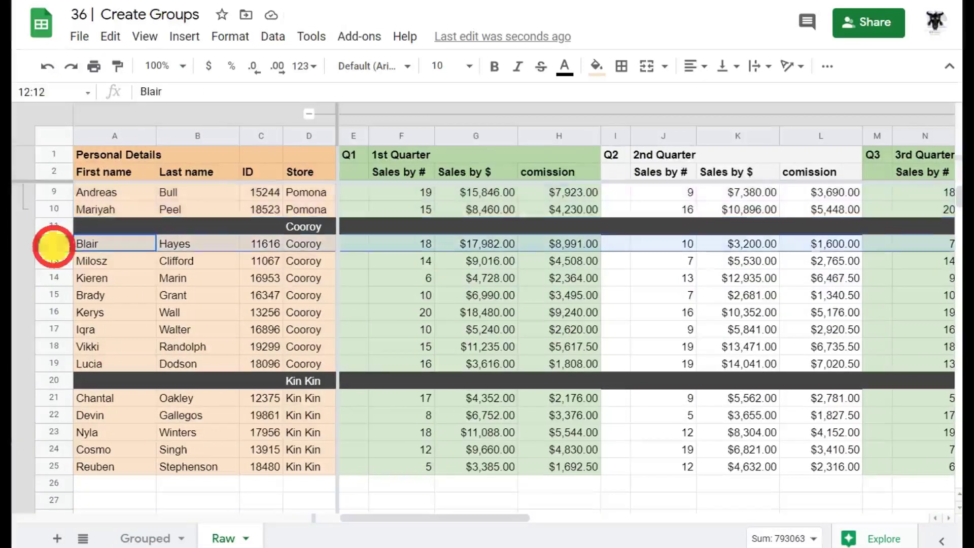
pyautogui.keyDown('shift'); pyautogui.click(58, 371); pyautogui.keyUp('shift')
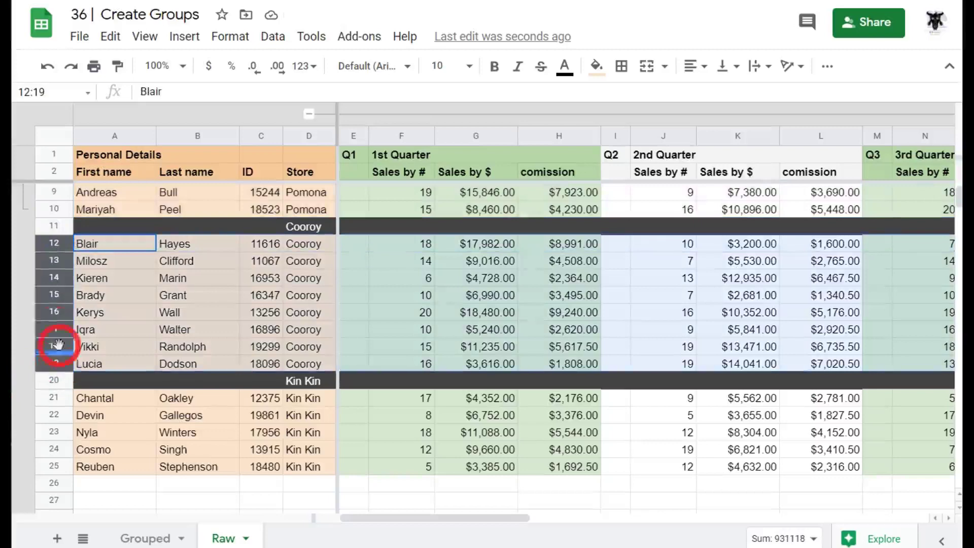
pyautogui.rightClick(53, 310)
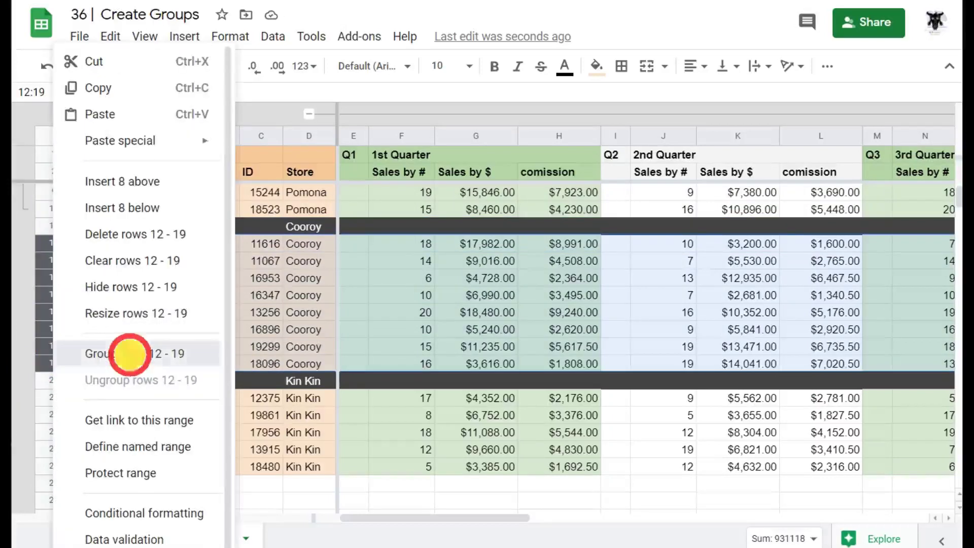
pyautogui.click(131, 361)
# - Group the Kin Kin rows 21–25
pyautogui.scroll(-2, 112, 309)
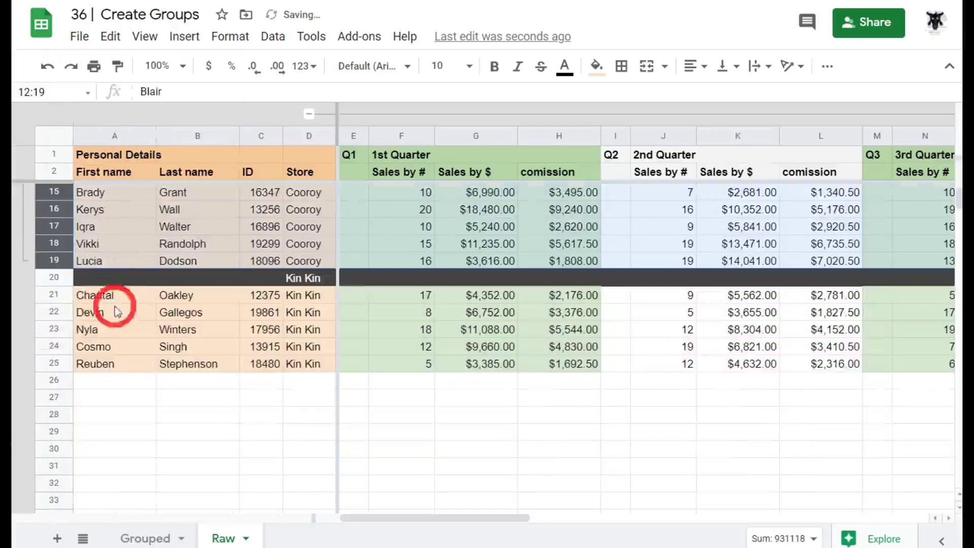
pyautogui.click(60, 294)
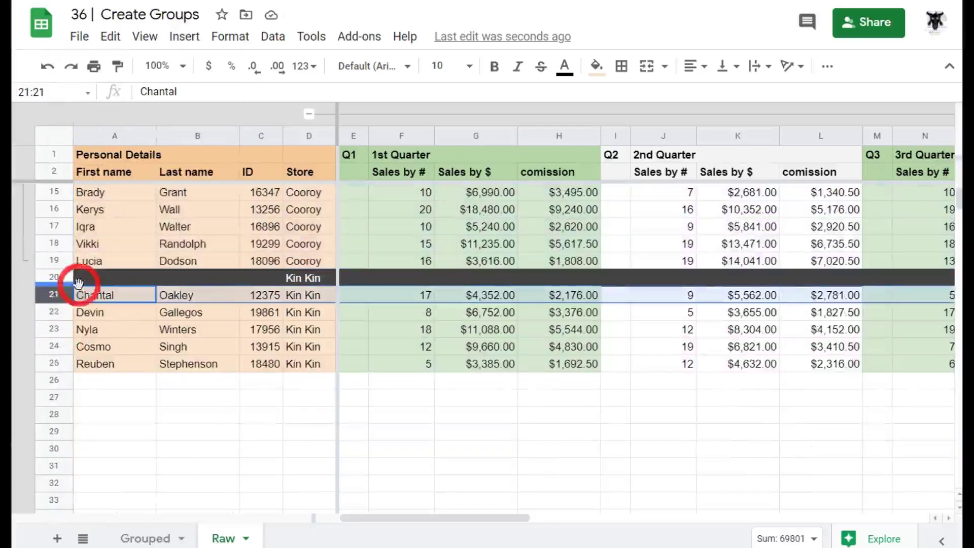
pyautogui.keyDown('shift'); pyautogui.click(64, 364); pyautogui.keyUp('shift')
pyautogui.rightClick(47, 318)
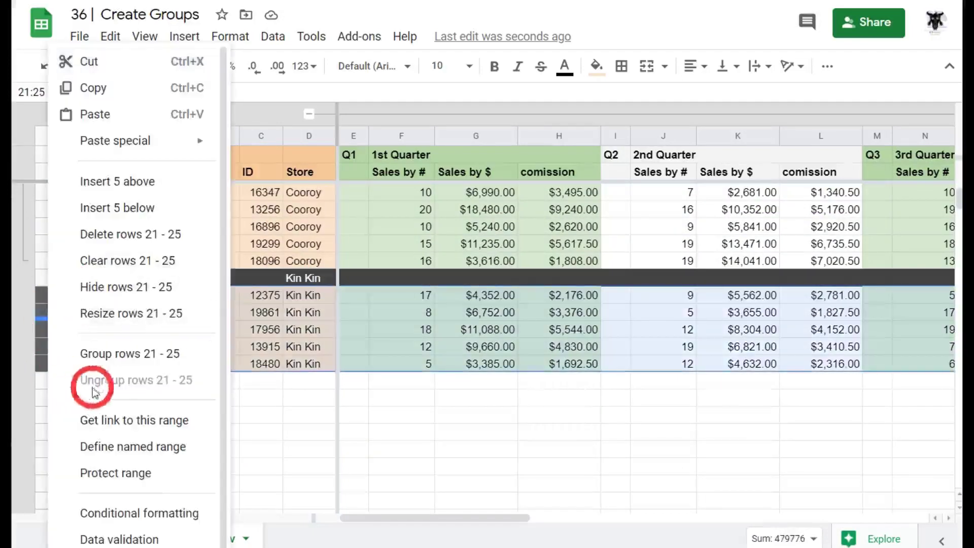
pyautogui.click(123, 353)
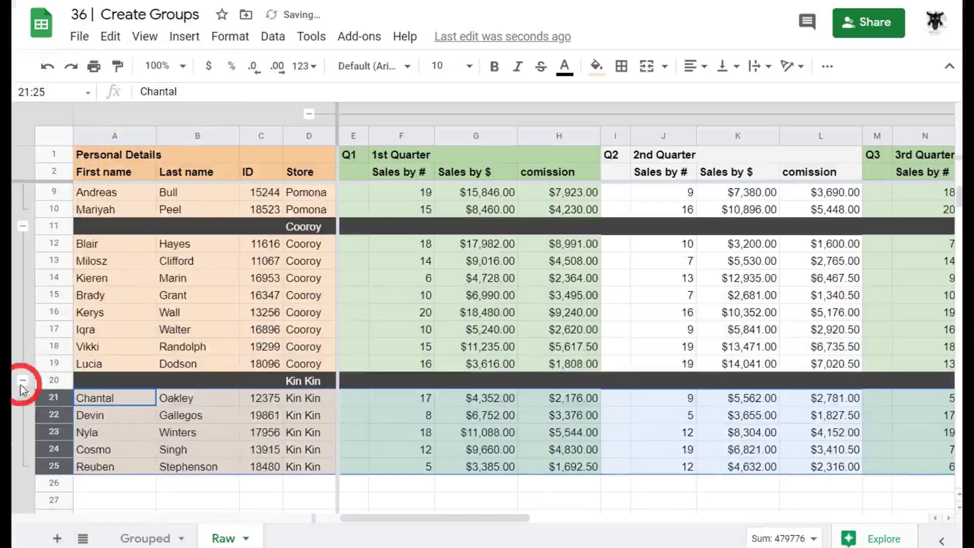
pyautogui.scroll(2, 59, 300)
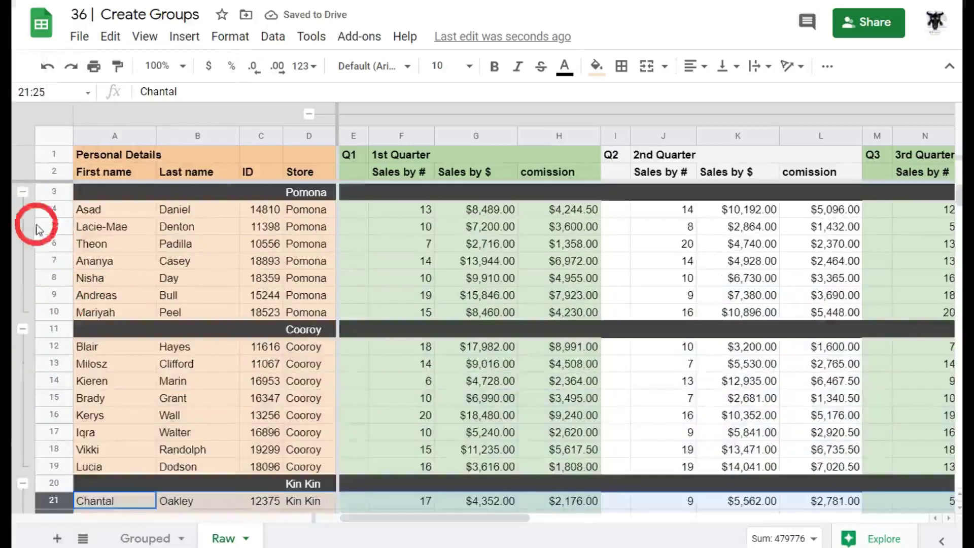
pyautogui.click(22, 193)
pyautogui.click(21, 194)
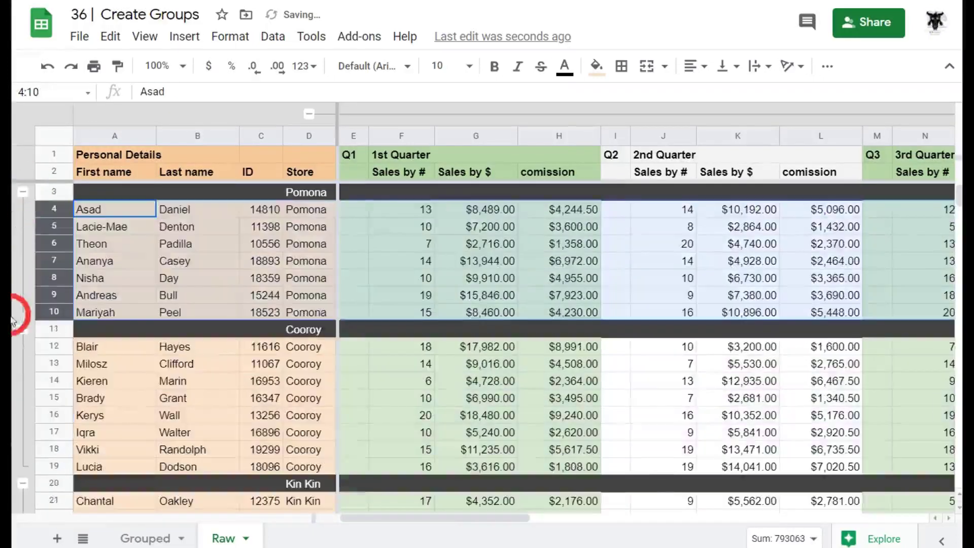
pyautogui.click(22, 329)
pyautogui.click(22, 330)
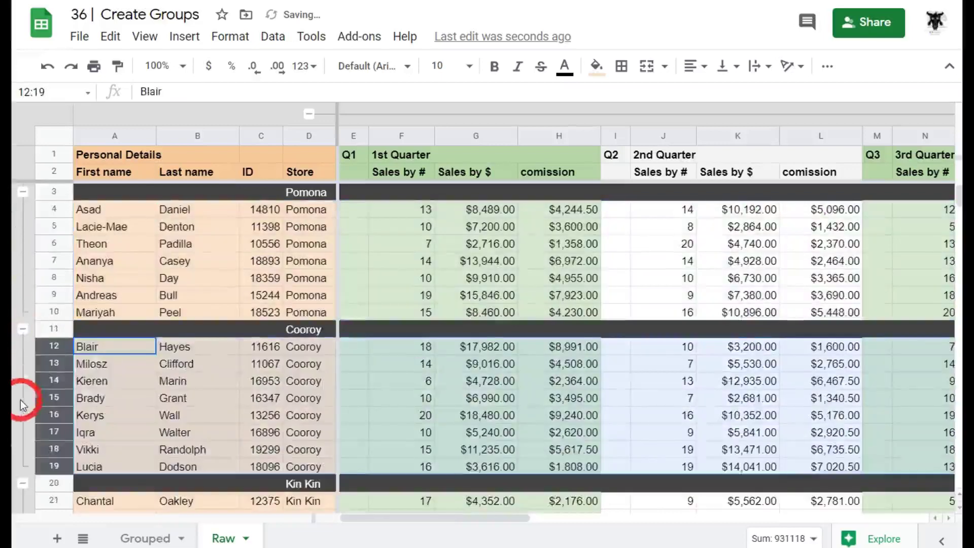
pyautogui.scroll(-2, 24, 399)
pyautogui.click(22, 382)
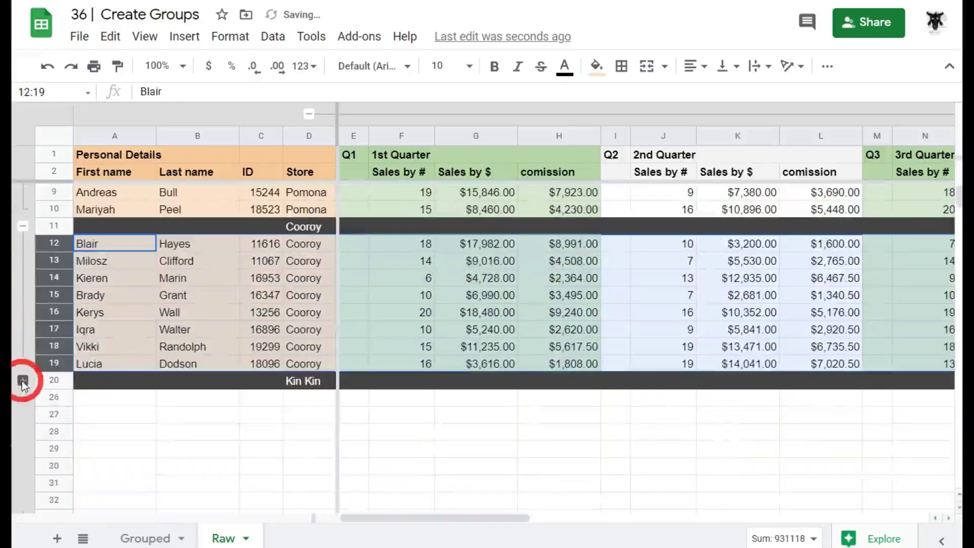
pyautogui.click(23, 382)
pyautogui.scroll(2, 233, 291)
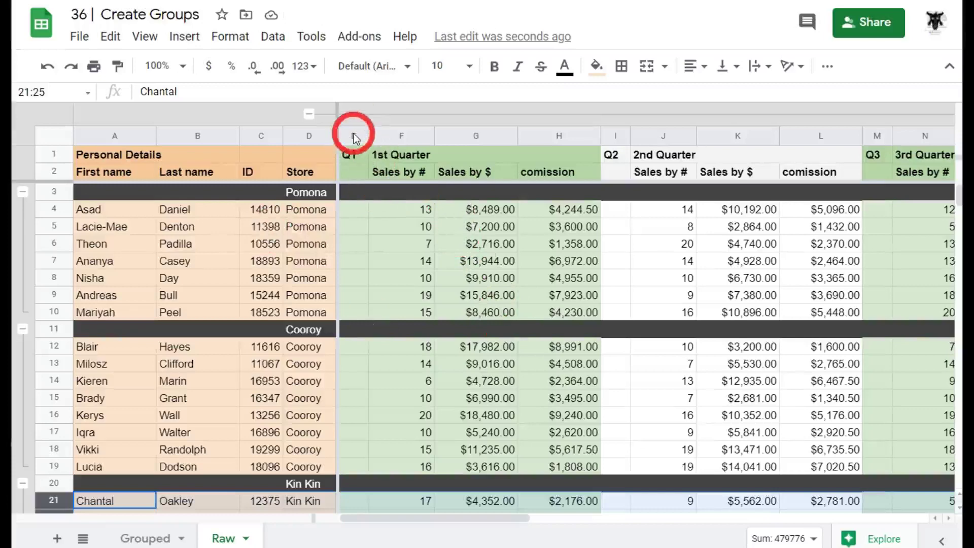
pyautogui.hscroll(3, 657, 192)
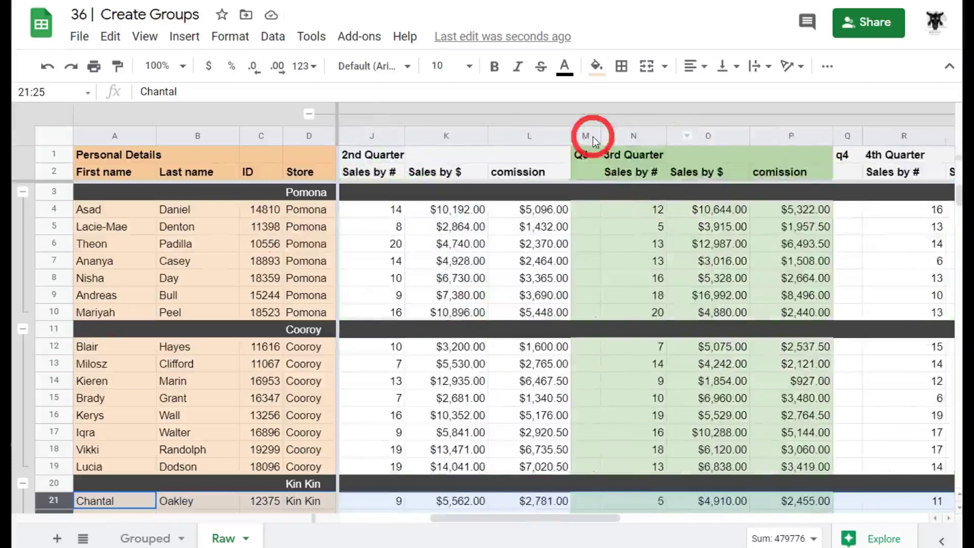
pyautogui.hscroll(3, 593, 138)
pyautogui.hscroll(-6, 539, 162)
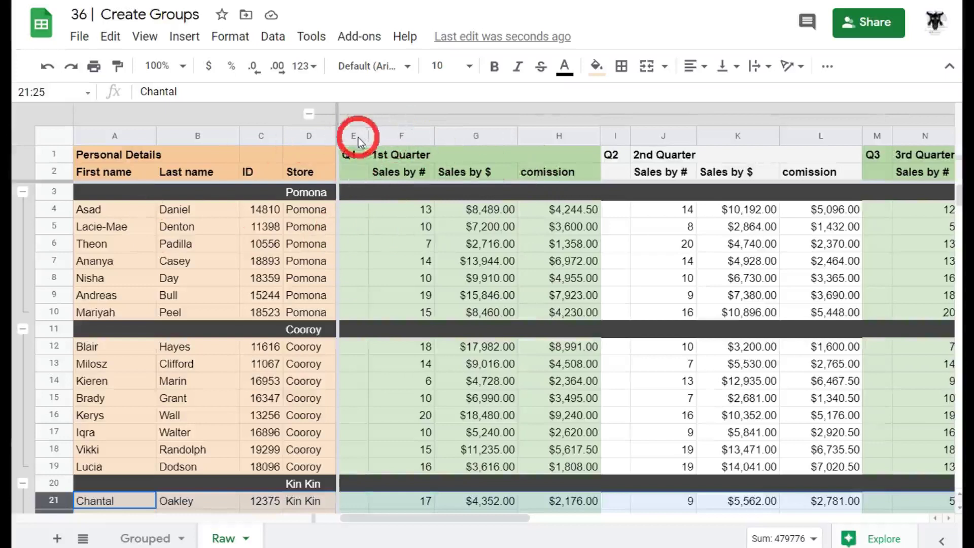
pyautogui.click(403, 139)
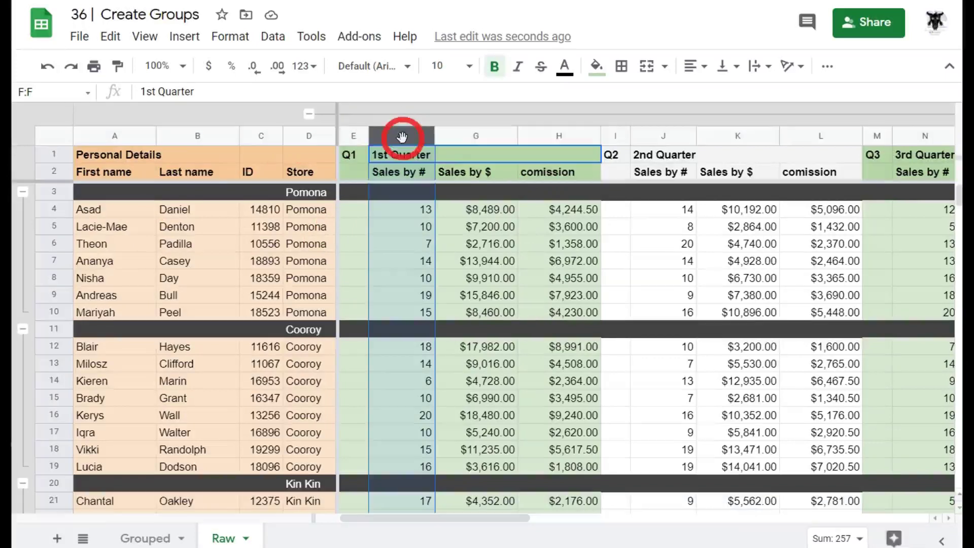
# - Group columns F–H as the 1st Quarter
pyautogui.keyDown('shift'); pyautogui.click(580, 133); pyautogui.keyUp('shift')
pyautogui.rightClick(549, 142)
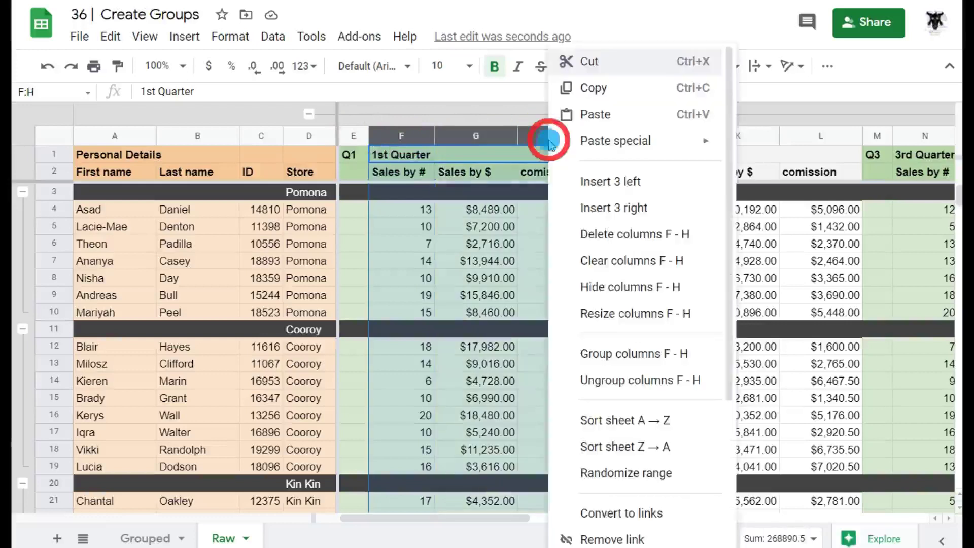
pyautogui.click(598, 351)
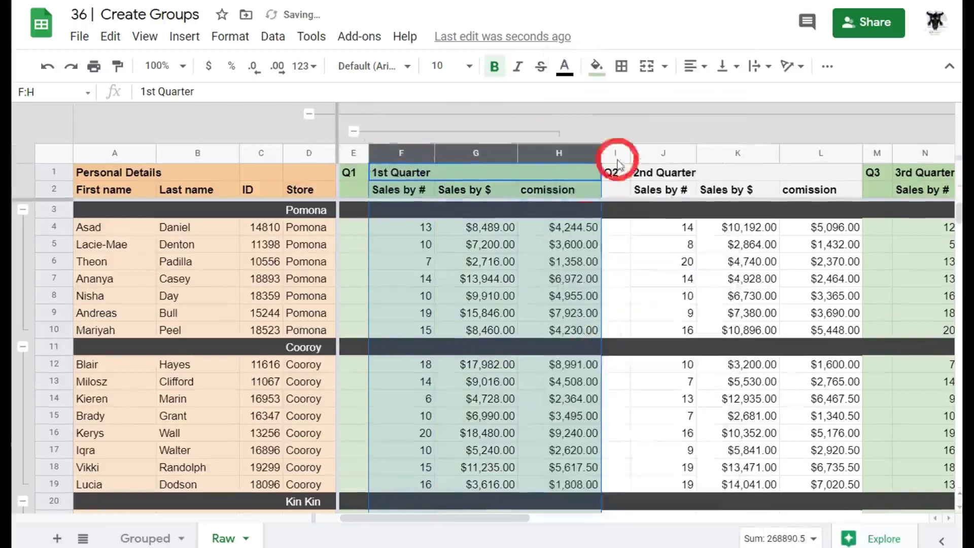
# - Group columns J–L as the 2nd Quarter
pyautogui.moveTo(657, 157); pyautogui.dragTo(816, 152)
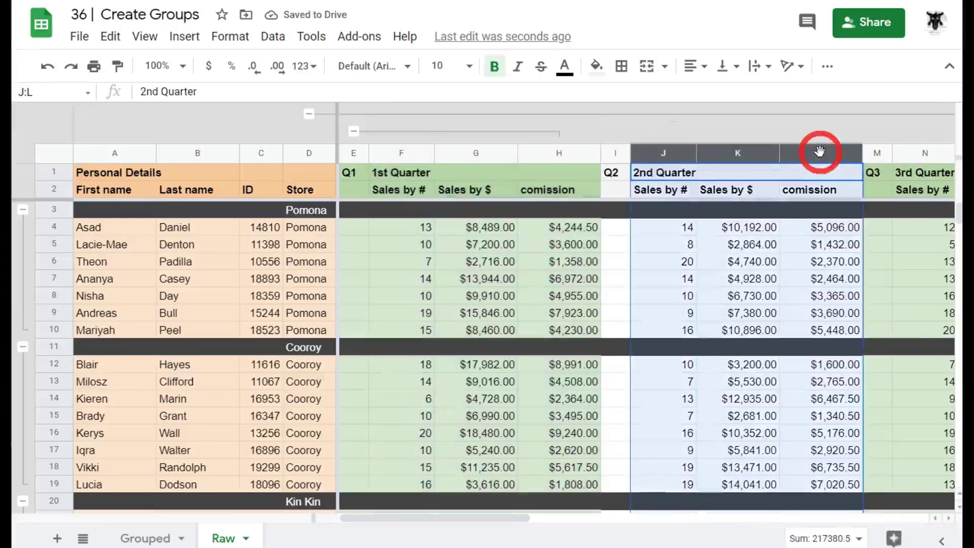
pyautogui.rightClick(820, 151)
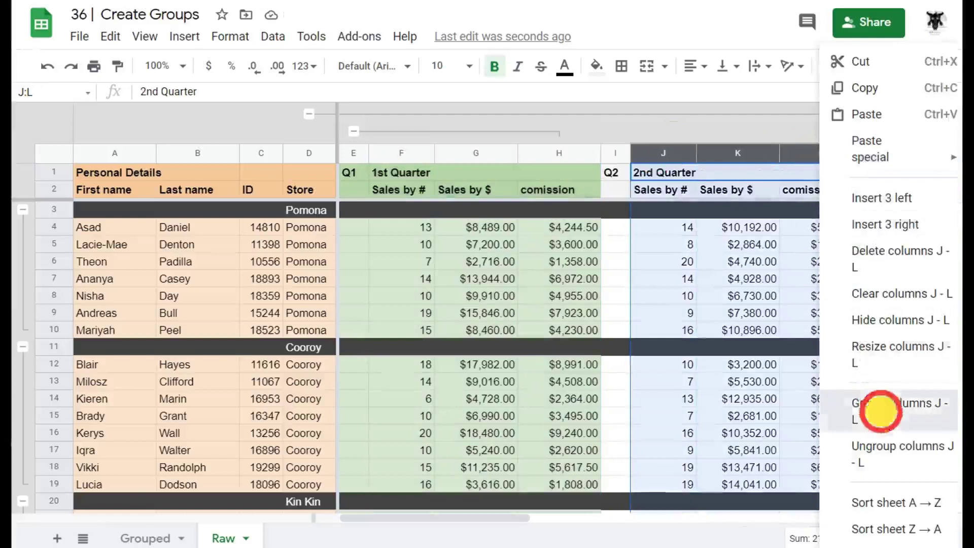
pyautogui.click(881, 411)
pyautogui.hscroll(5, 700, 306)
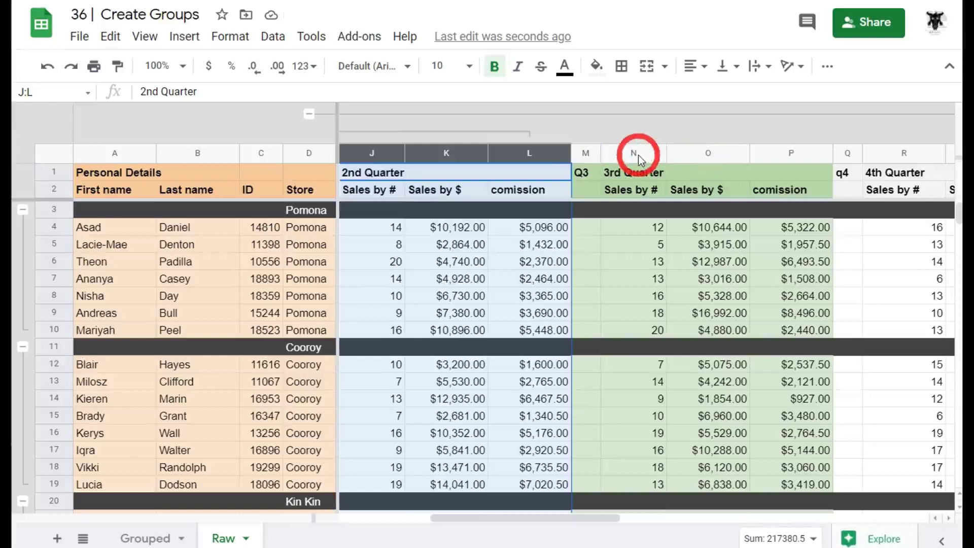
# - Group columns N–P as the collapsible 3rd Quarter column group
pyautogui.moveTo(638, 155); pyautogui.dragTo(797, 153)
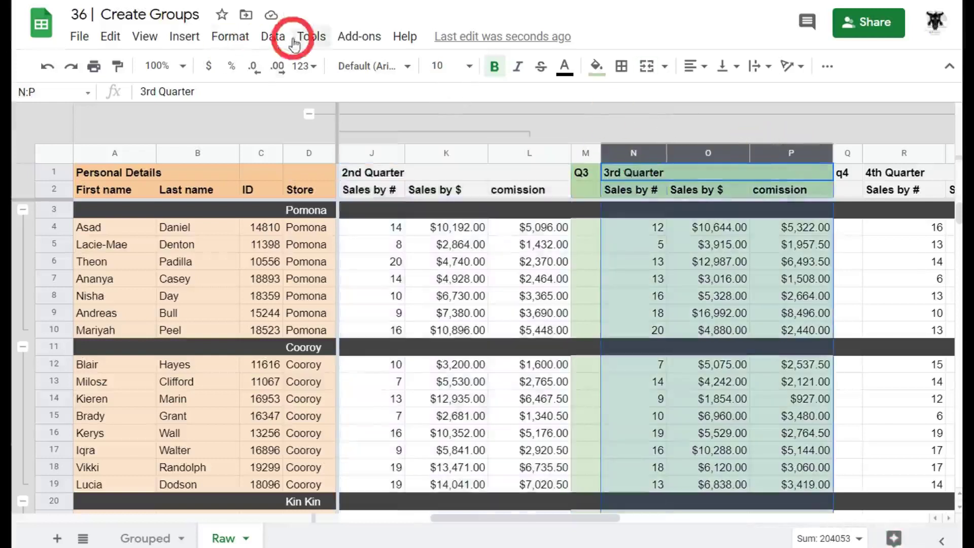
pyautogui.click(273, 36)
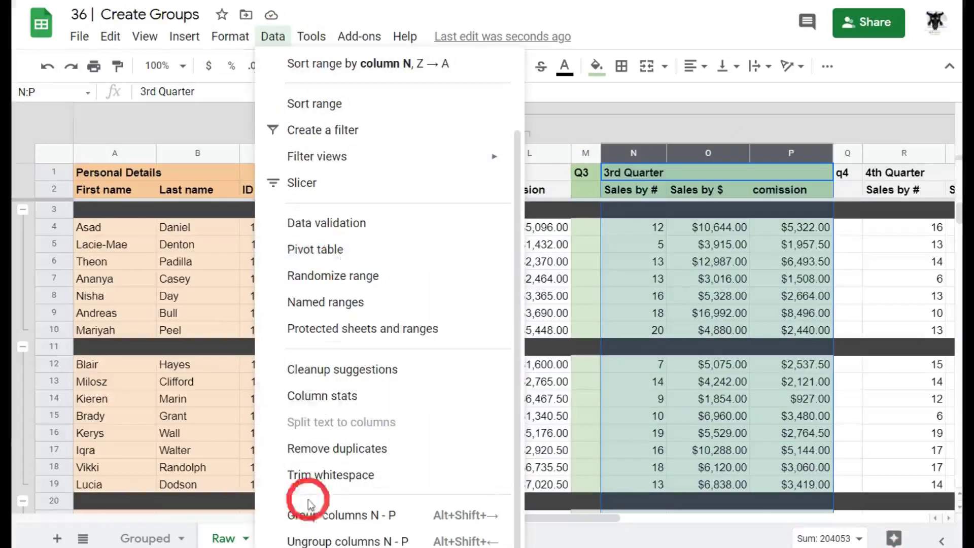
pyautogui.click(297, 515)
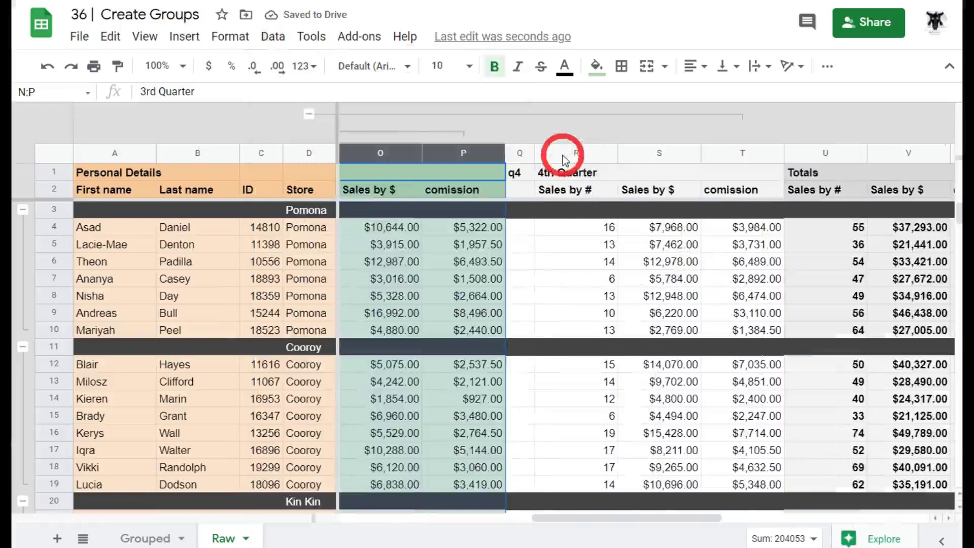
# - Group columns R–T as the collapsible 4th Quarter column group
pyautogui.click(569, 150)
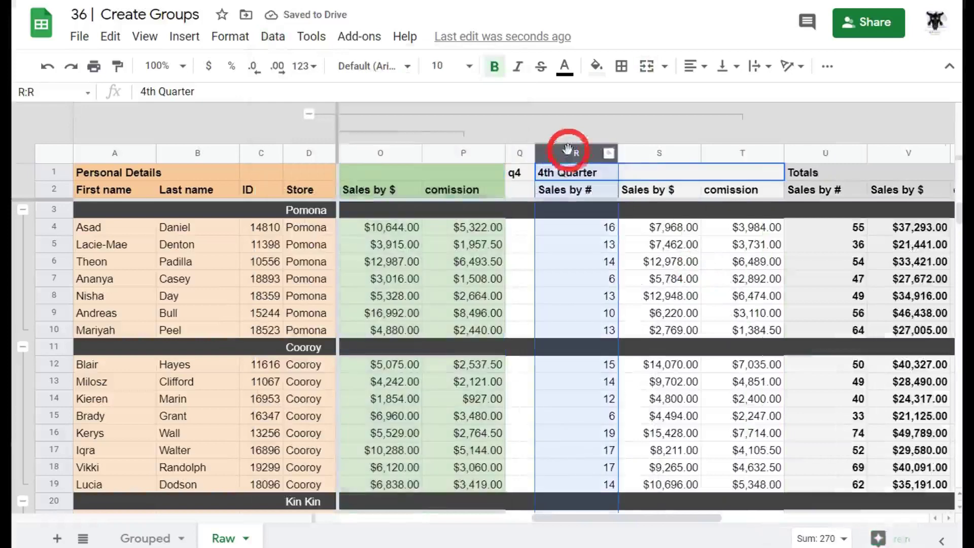
pyautogui.keyDown('shift'); pyautogui.click(742, 155); pyautogui.keyUp('shift')
pyautogui.click(273, 36)
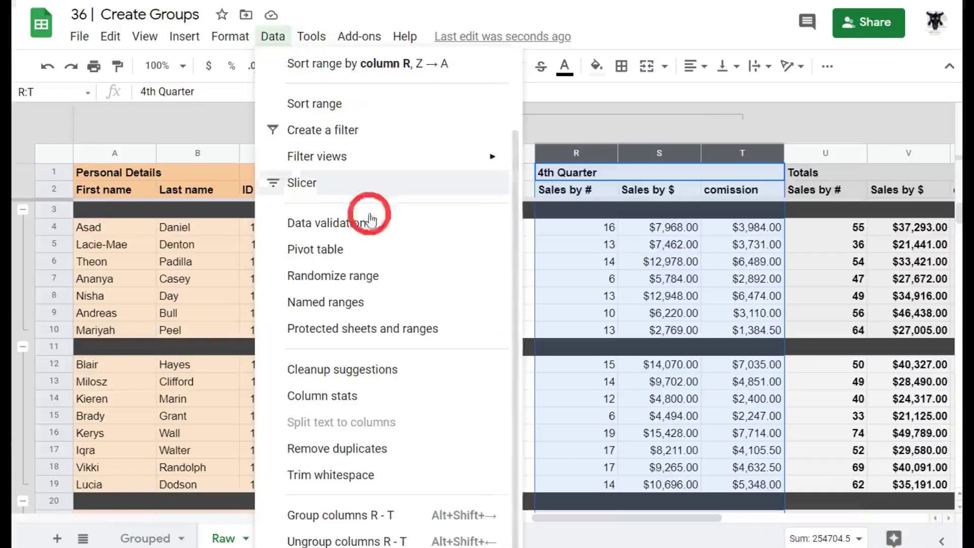
pyautogui.click(338, 514)
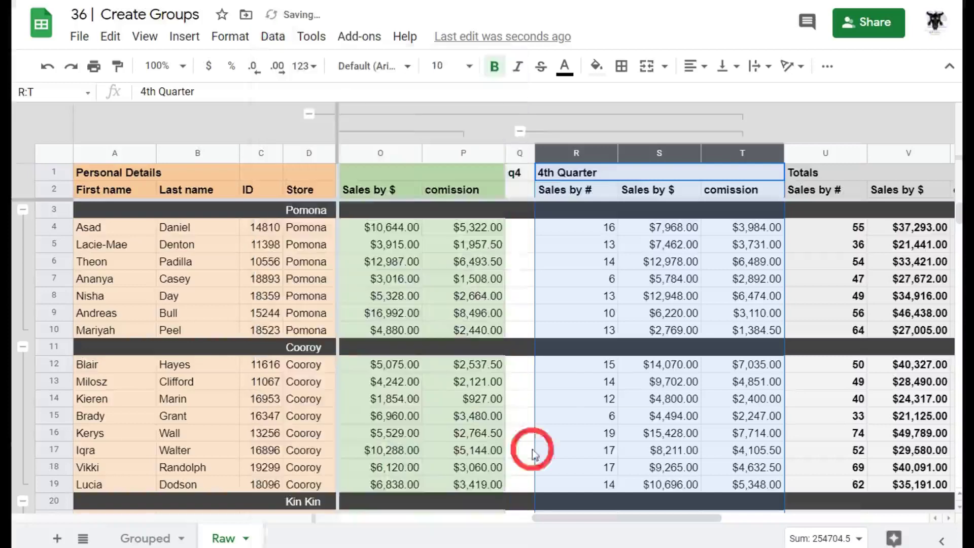
pyautogui.hscroll(-5, 631, 321)
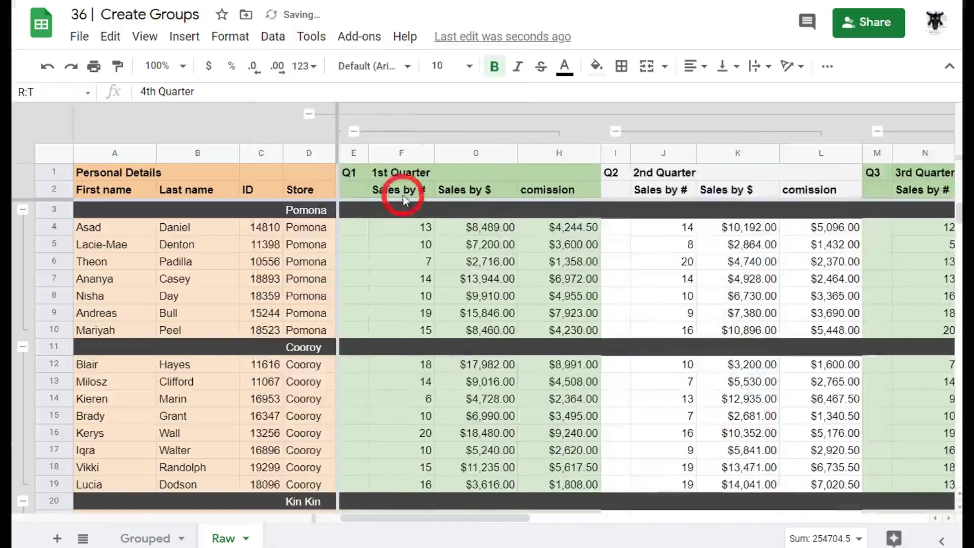
pyautogui.click(354, 132)
pyautogui.click(354, 132)
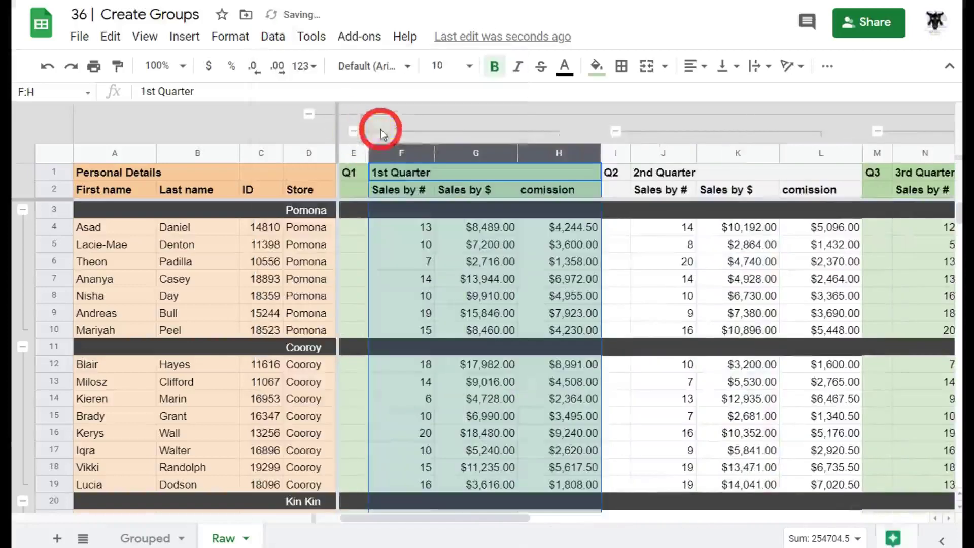
pyautogui.click(617, 131)
pyautogui.click(646, 132)
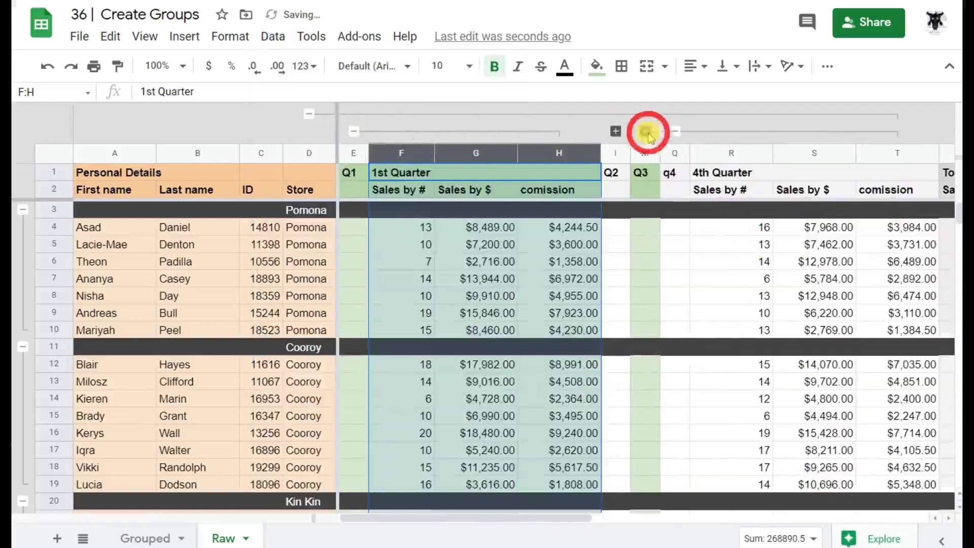
pyautogui.click(675, 132)
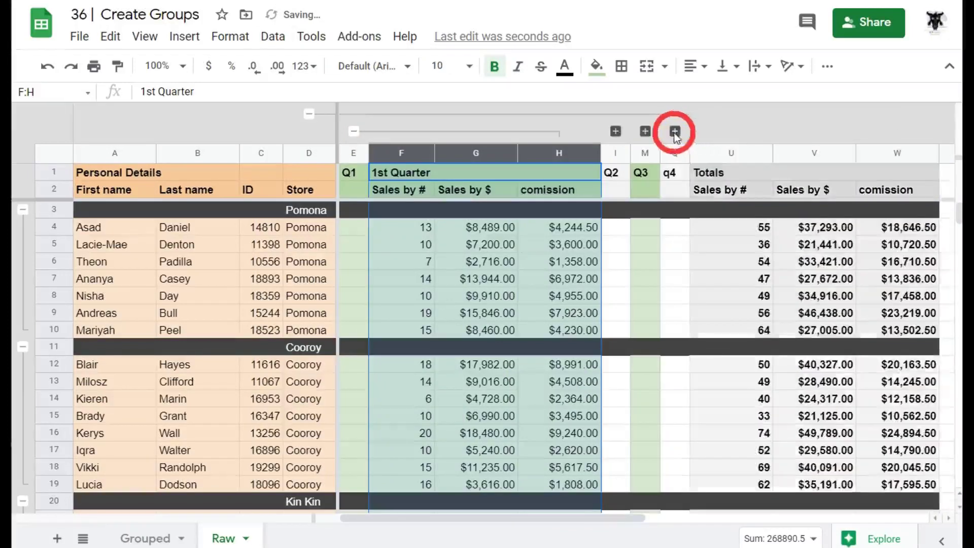
pyautogui.click(675, 132)
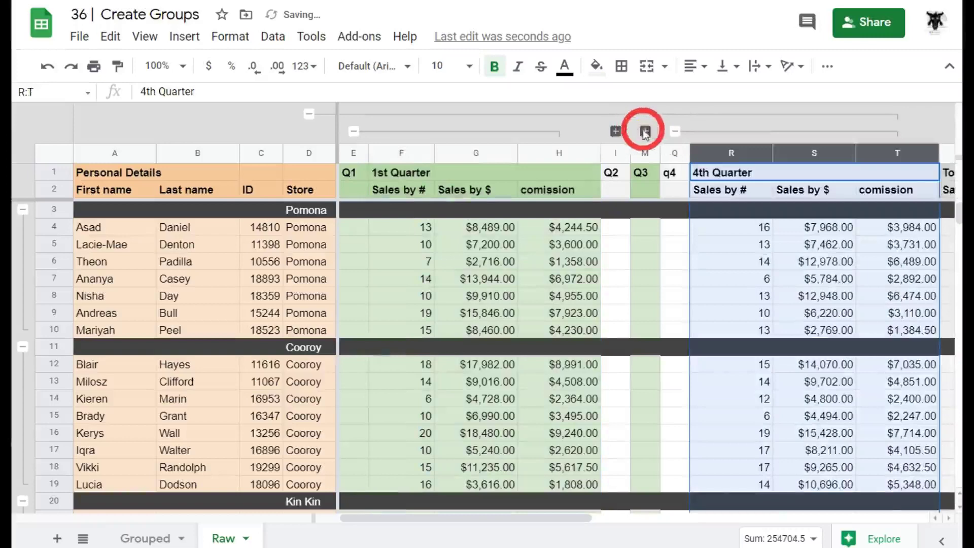
pyautogui.click(643, 132)
pyautogui.click(615, 131)
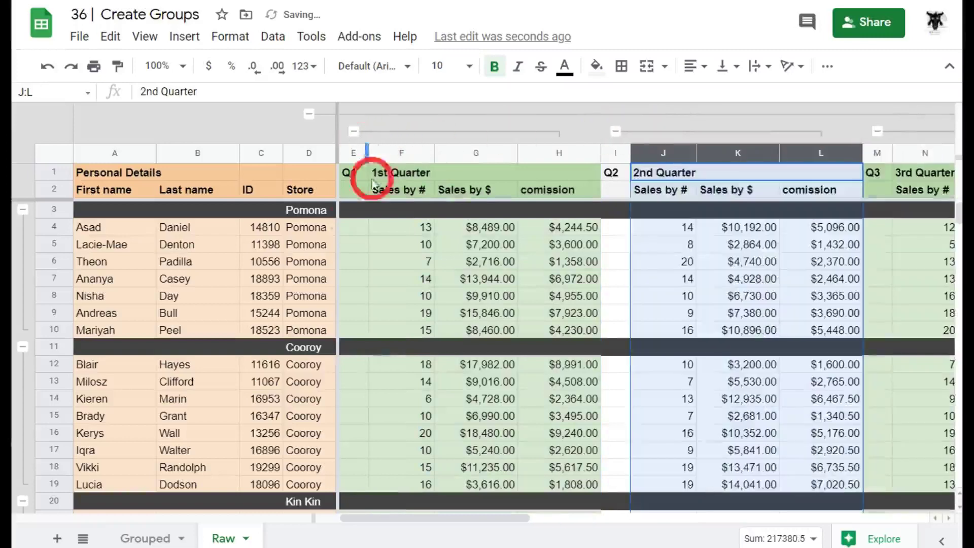